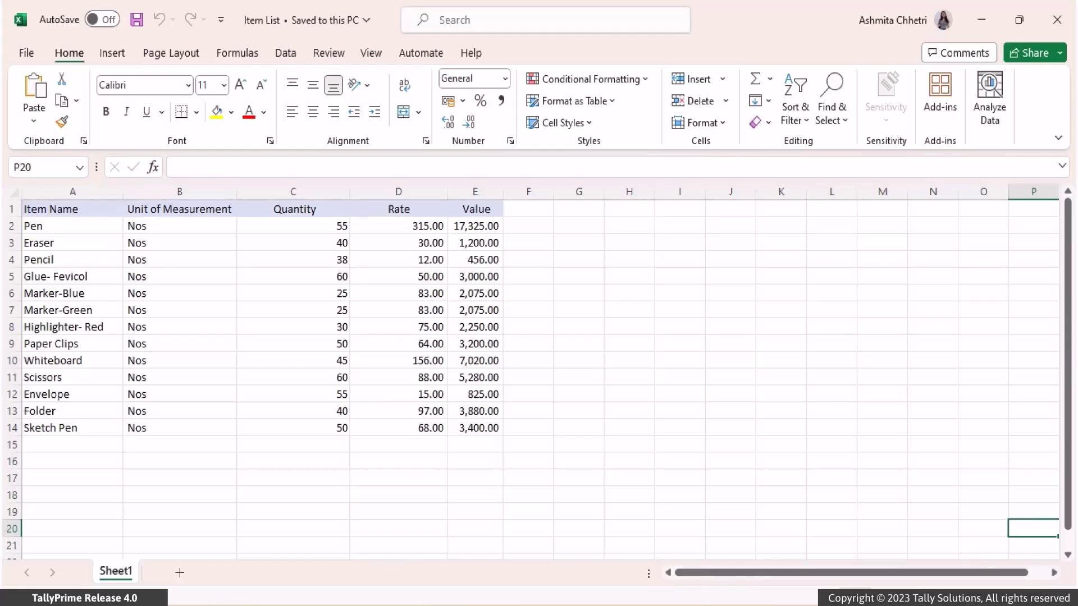
- Switch to TallyPrime and start a new masters mapping template based on Sheet1 of Item List.xlsx
key(alt+Tab)
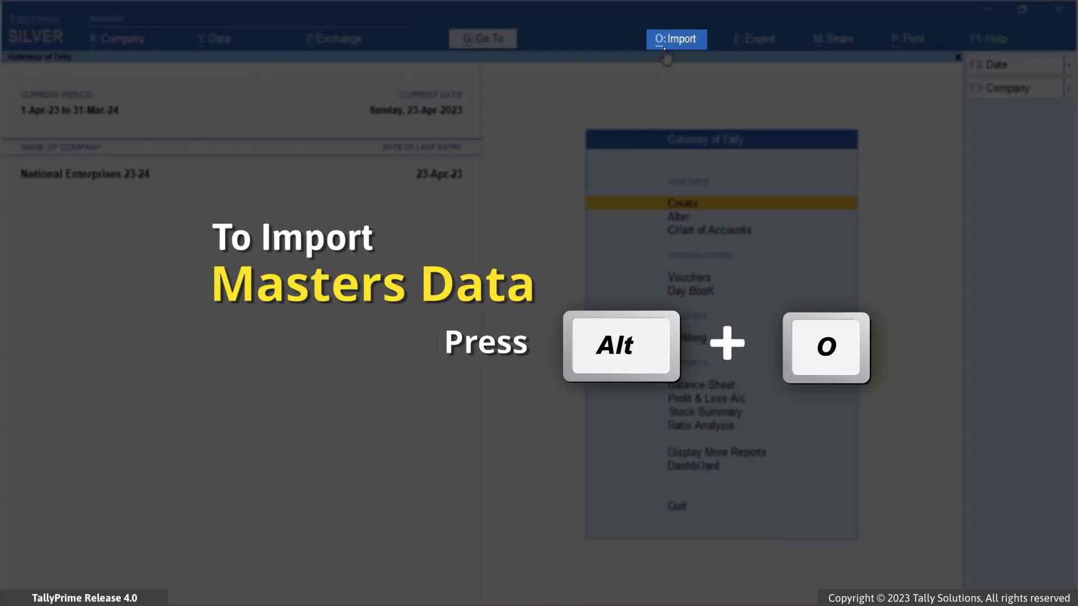
click(665, 51)
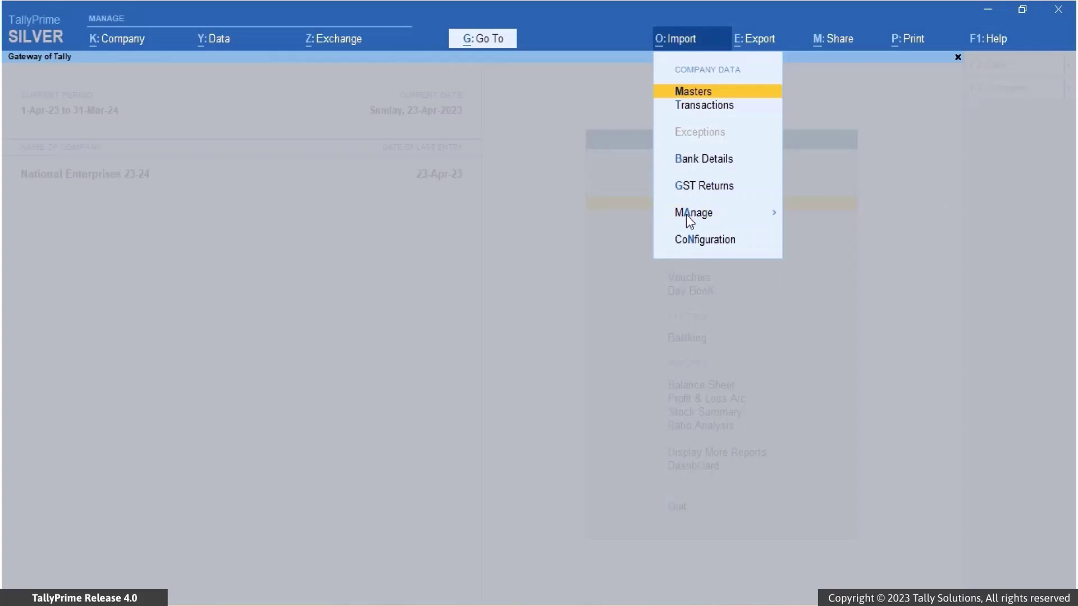
click(689, 220)
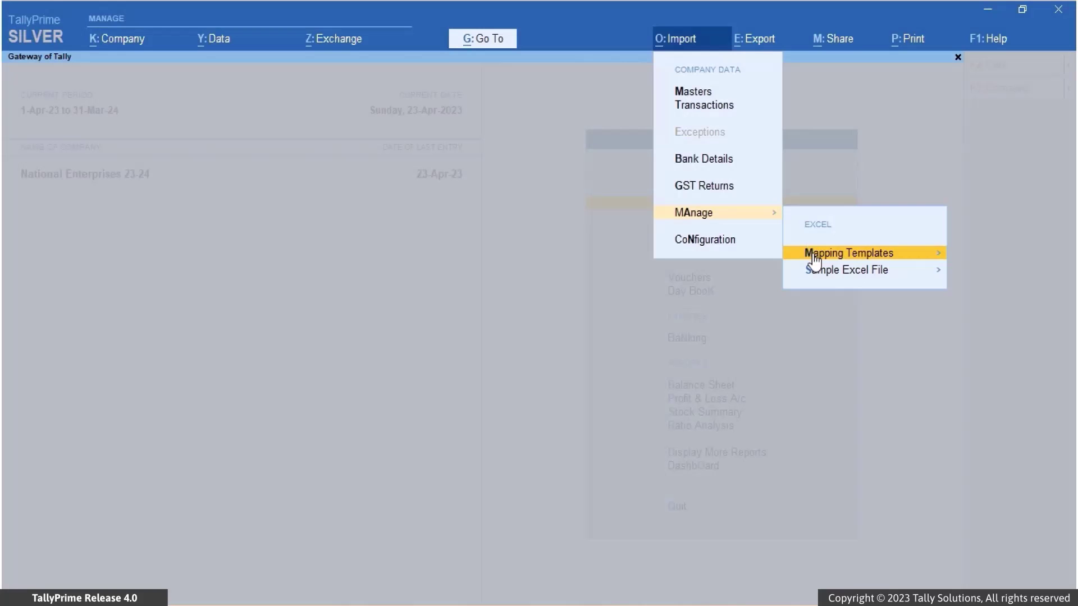
click(816, 256)
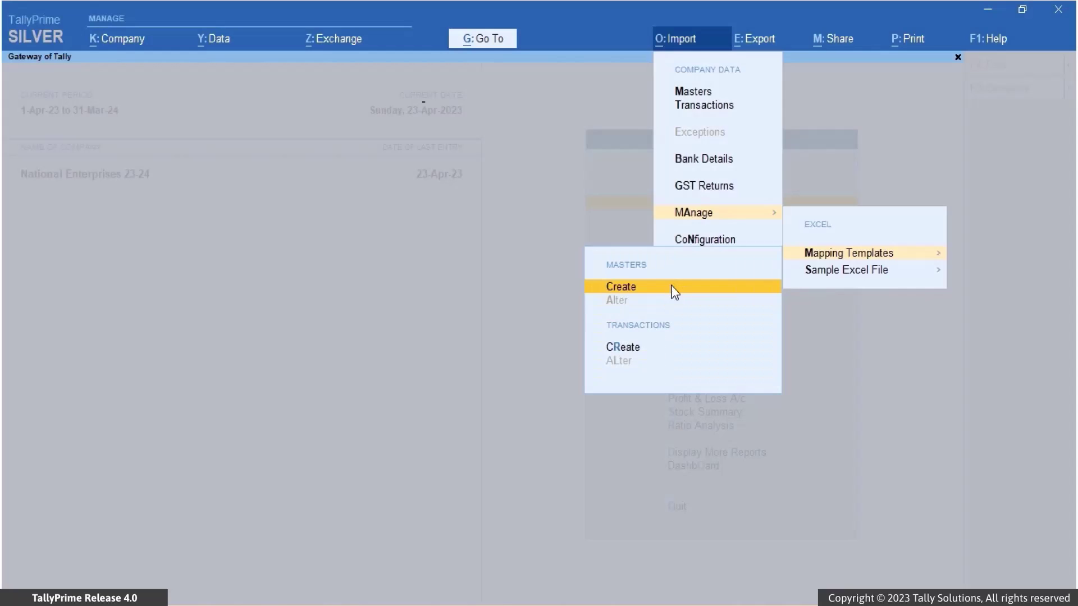
click(673, 293)
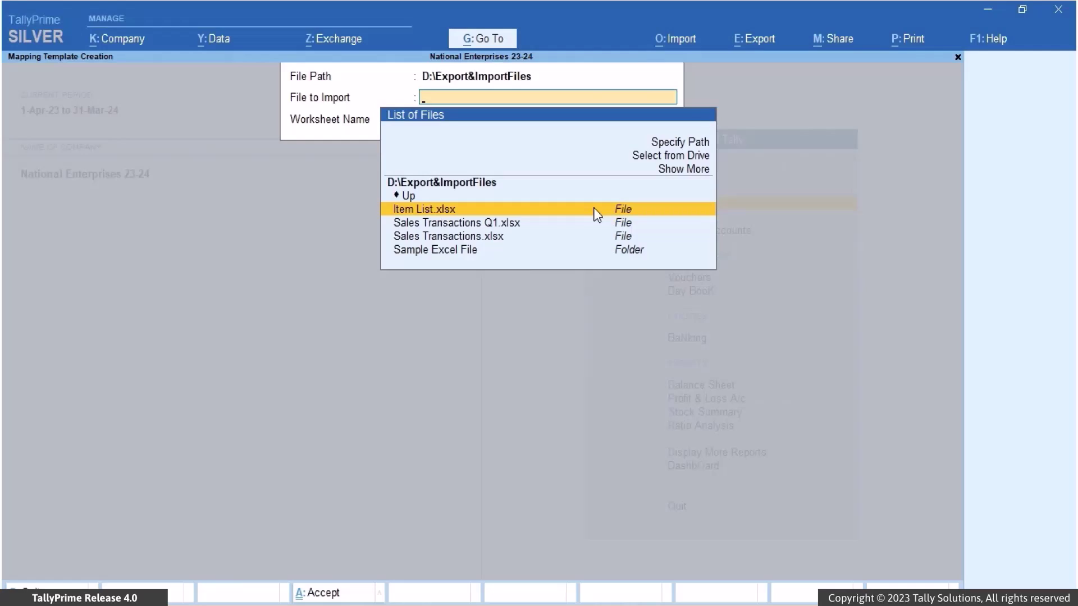
click(597, 212)
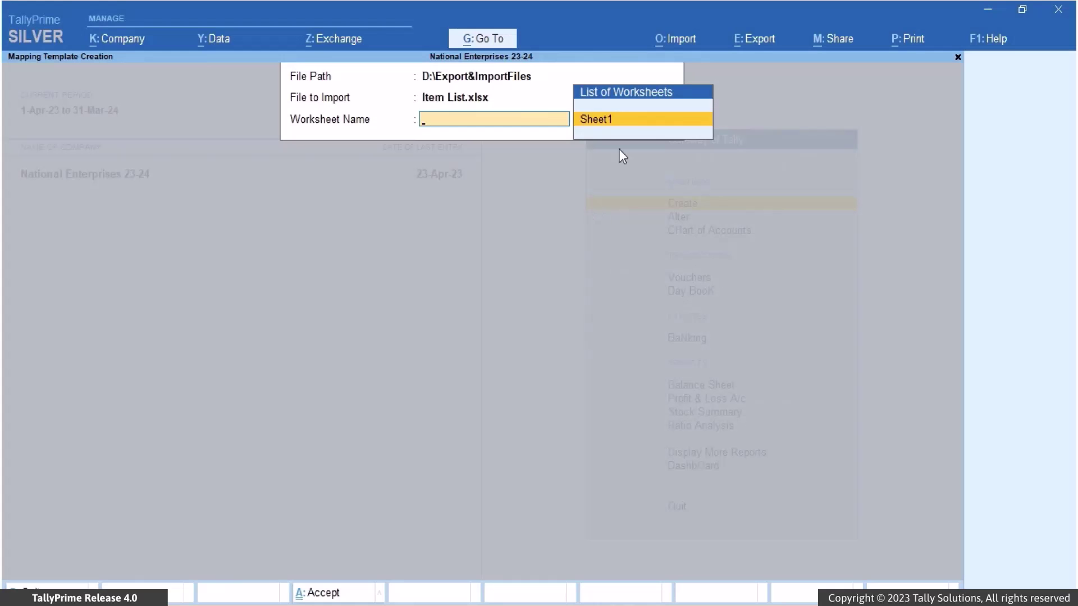
click(638, 119)
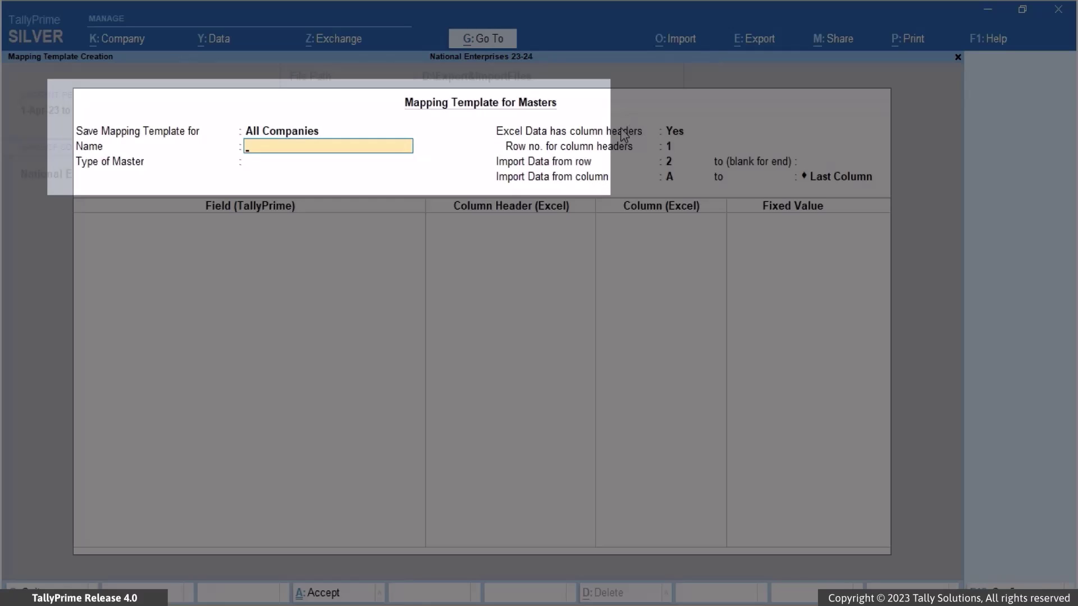
- Set the mapping template to be saved for All Companies, name it Stock Items and choose Stock Item as the master type
key(BackSpace)
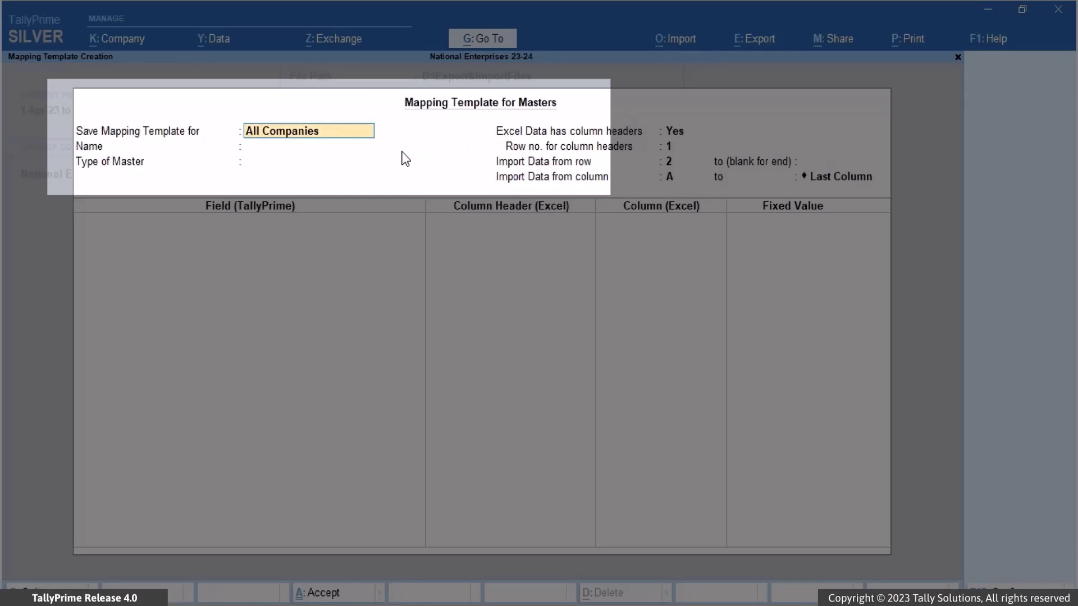
key(space)
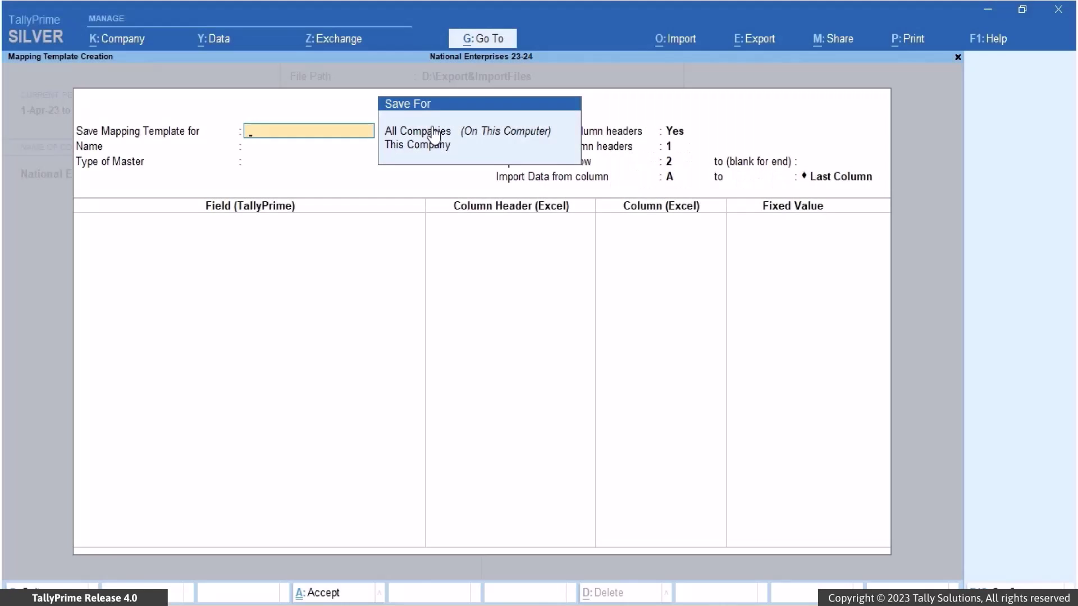
click(433, 132)
text(Stock Items)
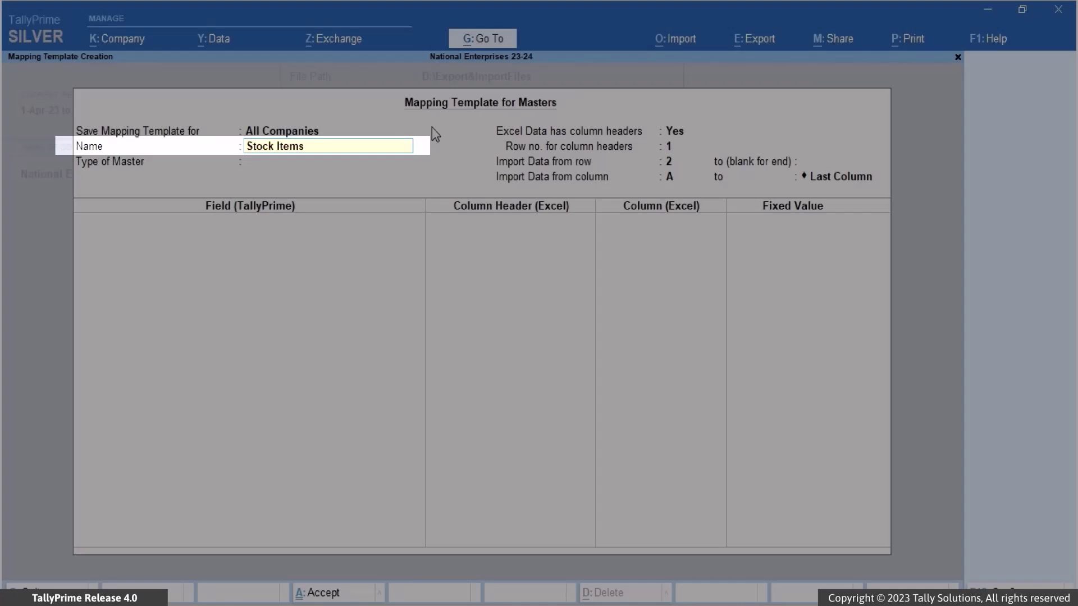
key(Return)
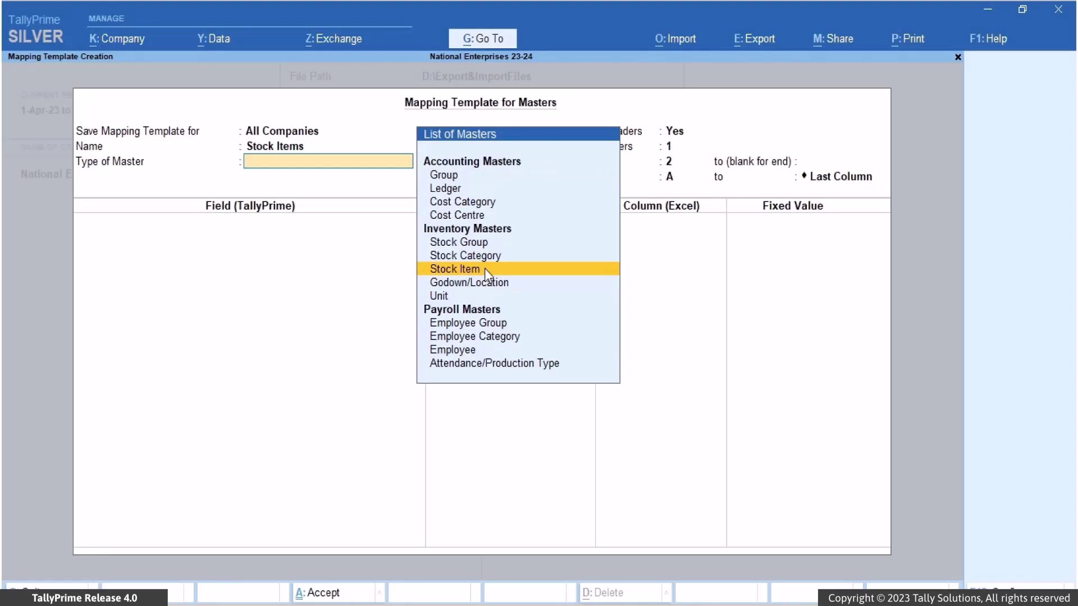
click(484, 268)
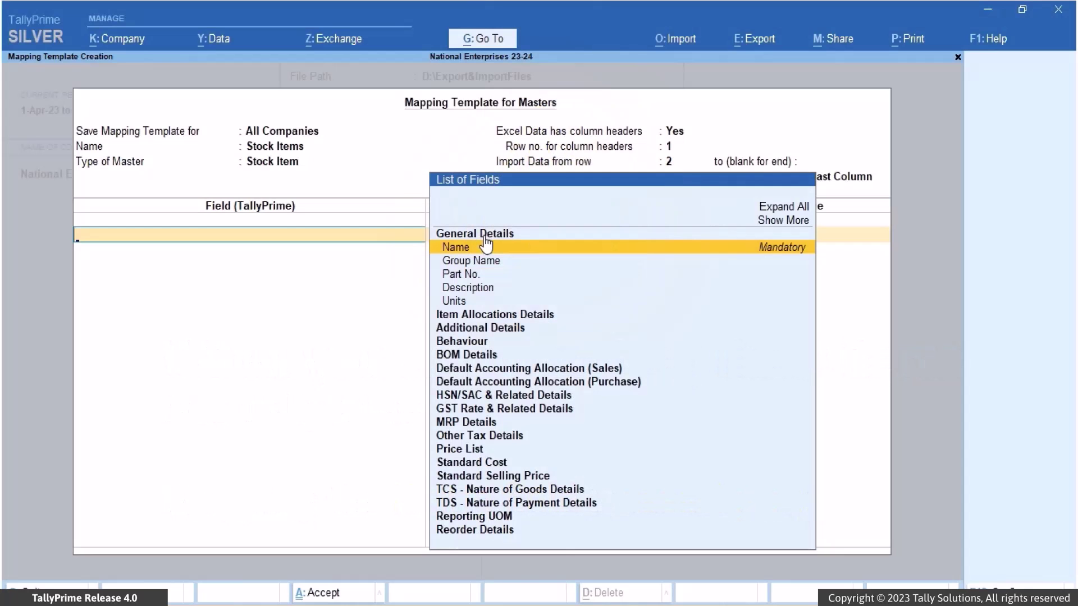
- Map the Name field to the Item Name column and the Units field to Unit of Measurement
key(Return)
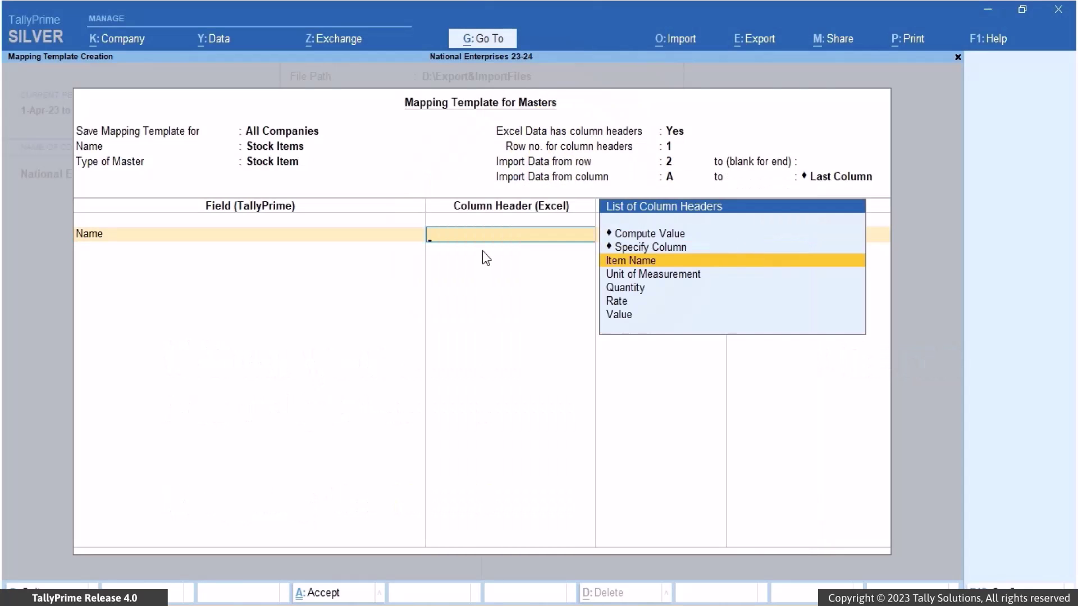
click(618, 262)
text(Uni)
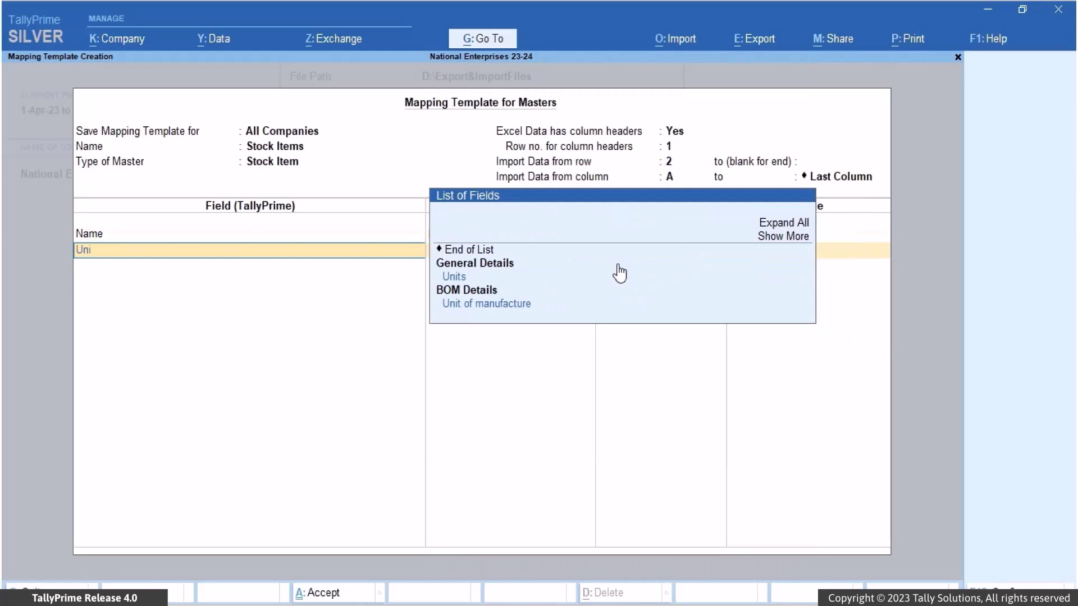
click(461, 277)
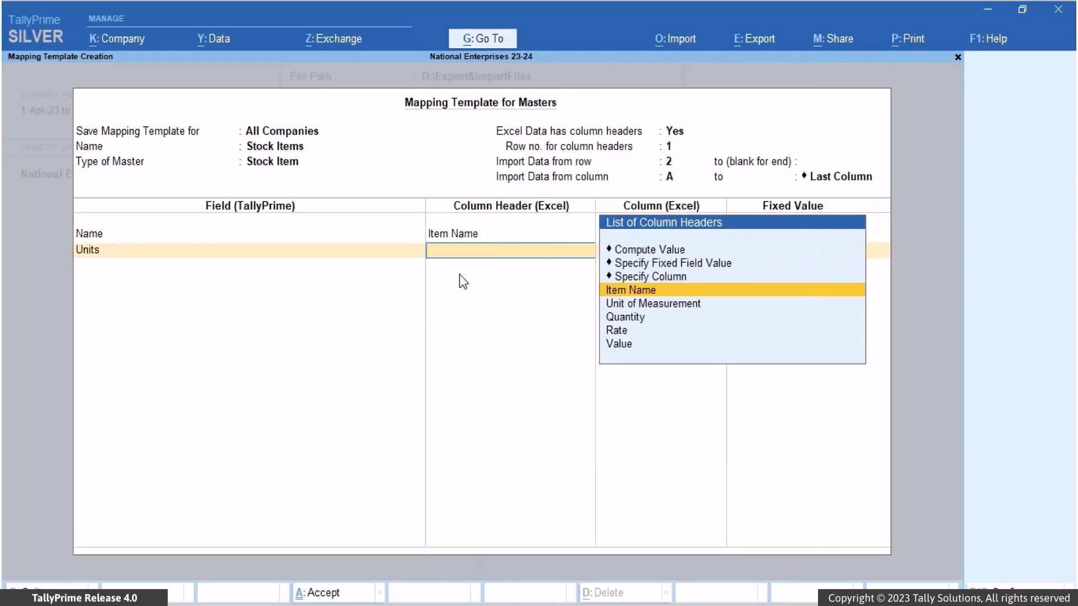
click(635, 305)
- Map the Opening Balance Quantity, Rate and Value fields to the Excel columns Quantity, Rate and Value, and save the template
text(Op)
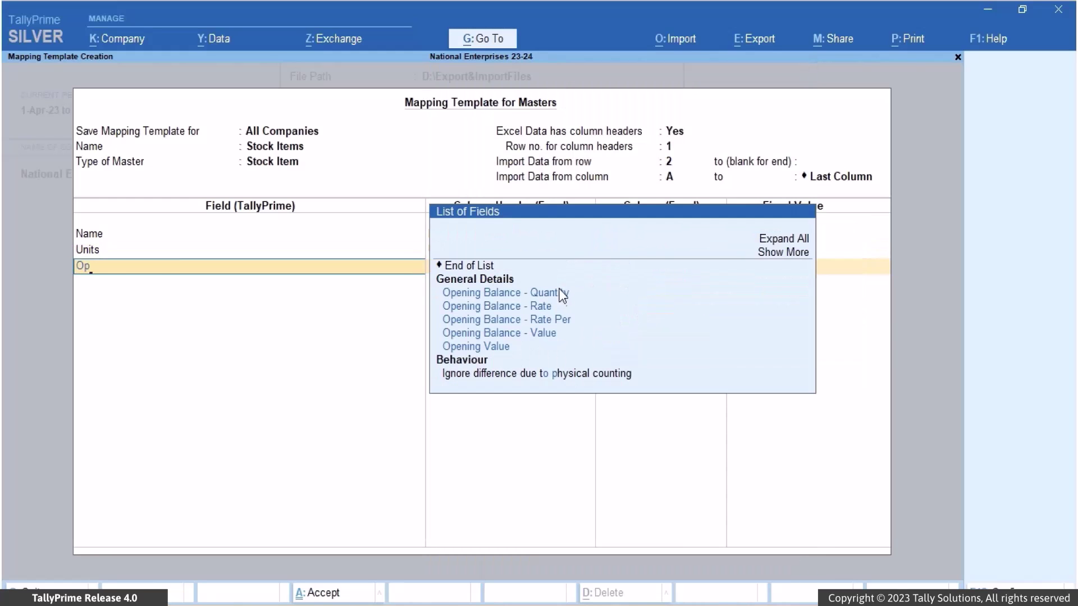
click(562, 296)
click(646, 324)
text(Op)
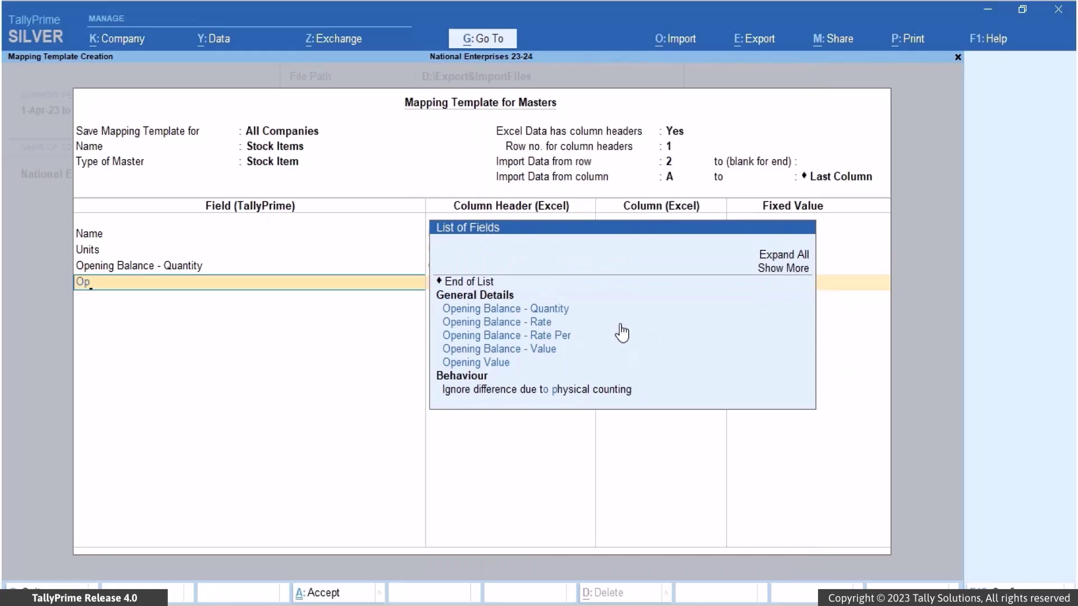
click(569, 322)
click(643, 350)
text(Op)
click(558, 366)
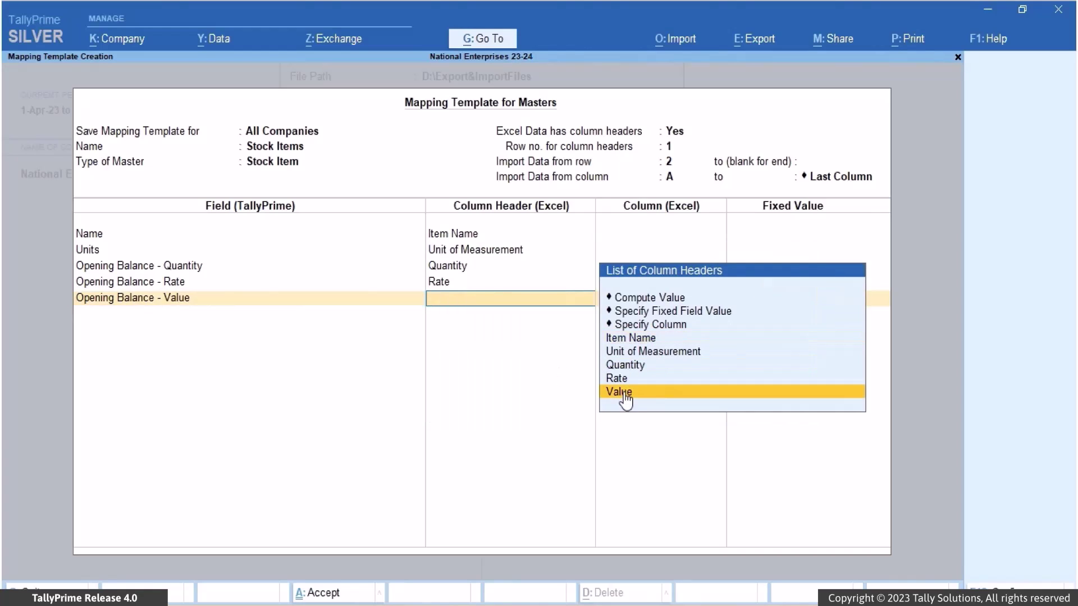
click(624, 392)
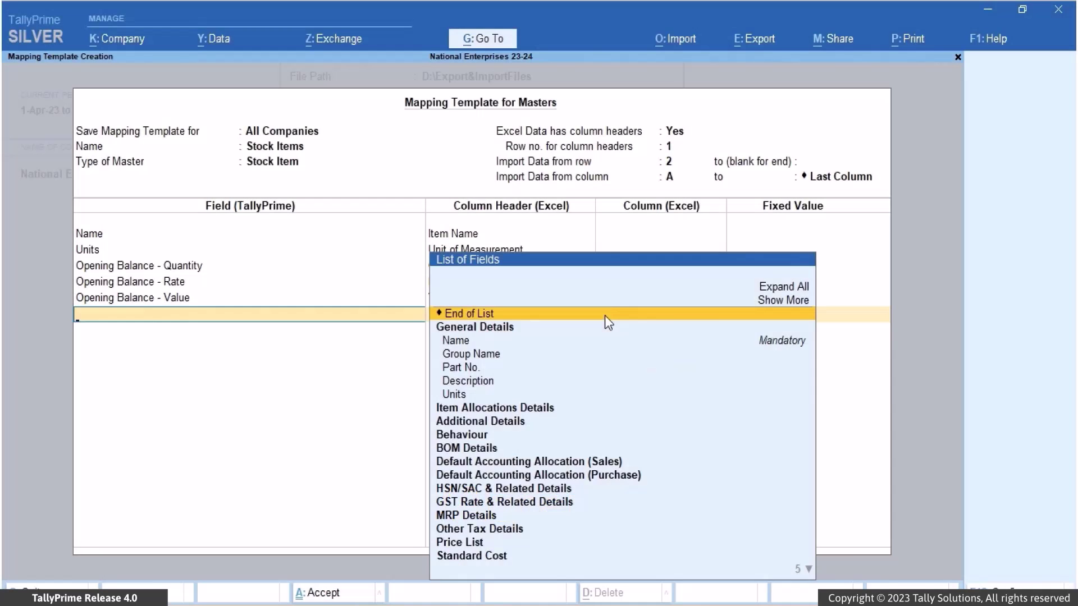
key(ctrl+a)
click(834, 545)
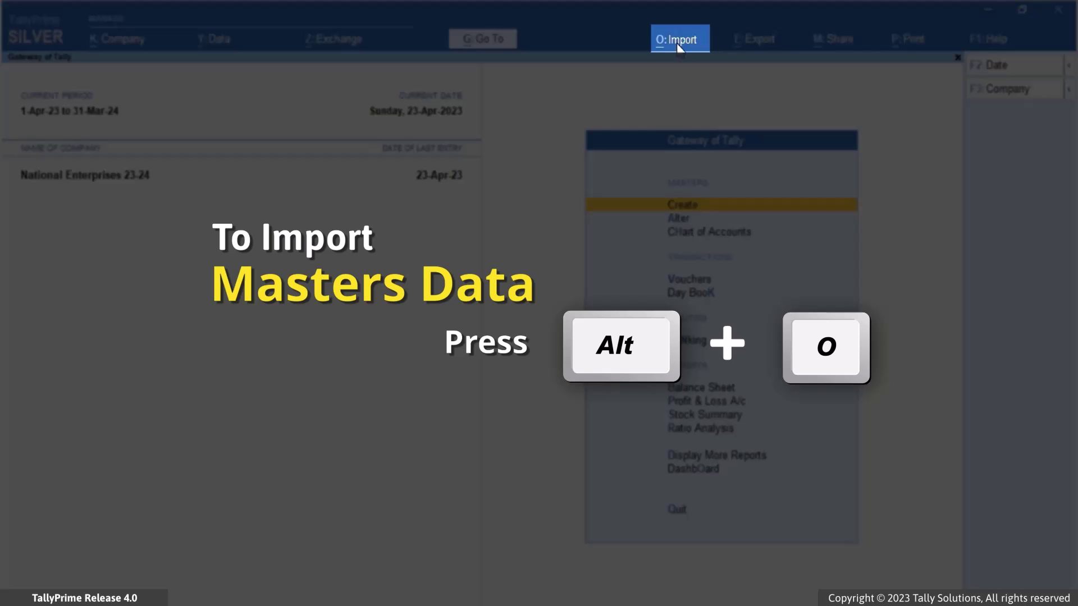
- Start a masters import from Sheet1 of Item List.xlsx using the Stock Items mapping template
click(680, 45)
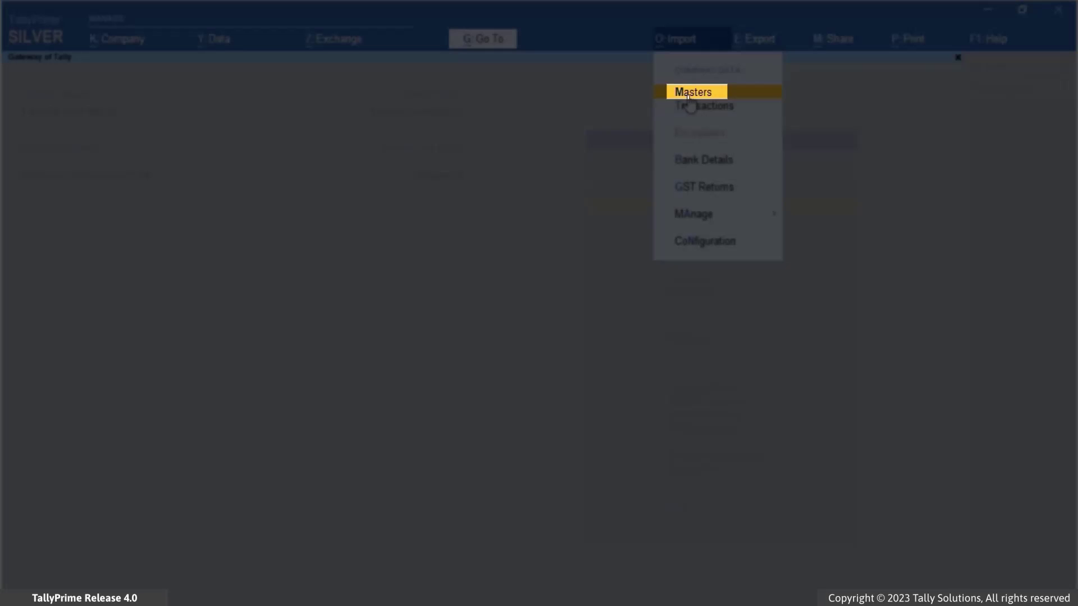
click(689, 96)
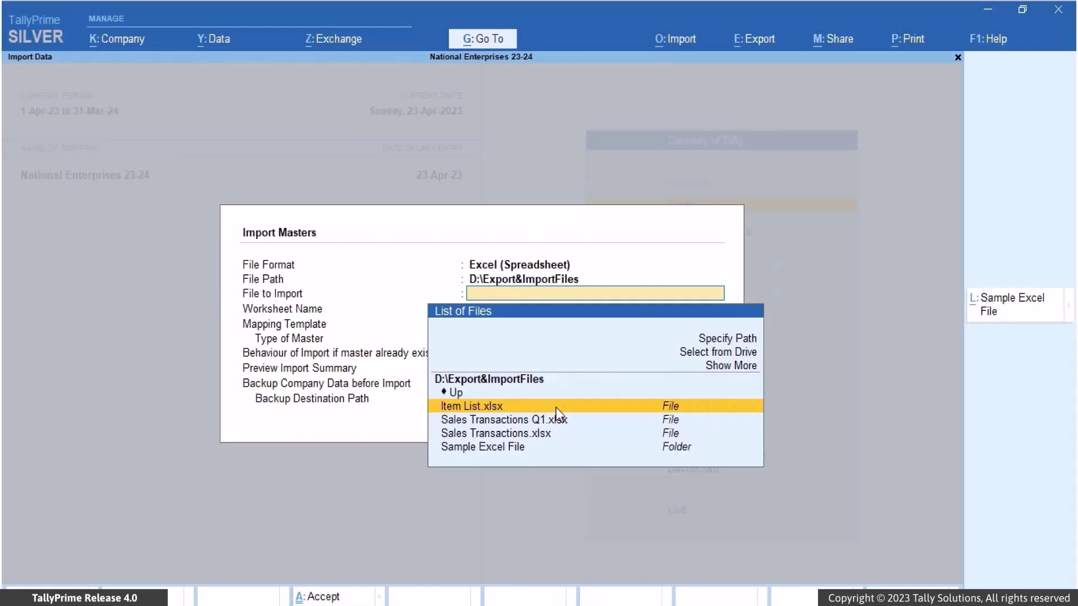
click(557, 409)
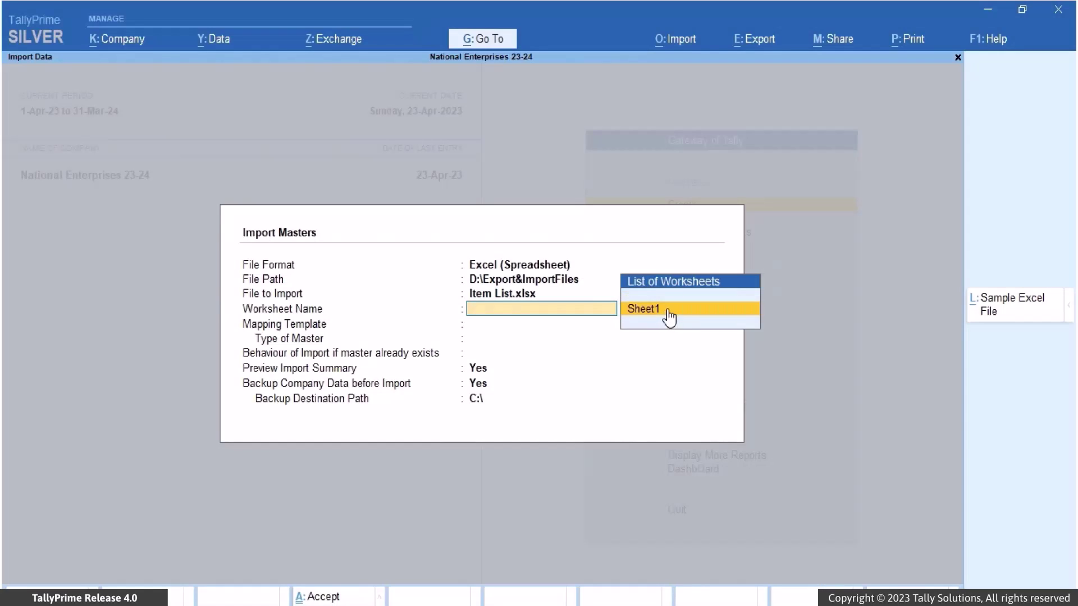
click(670, 318)
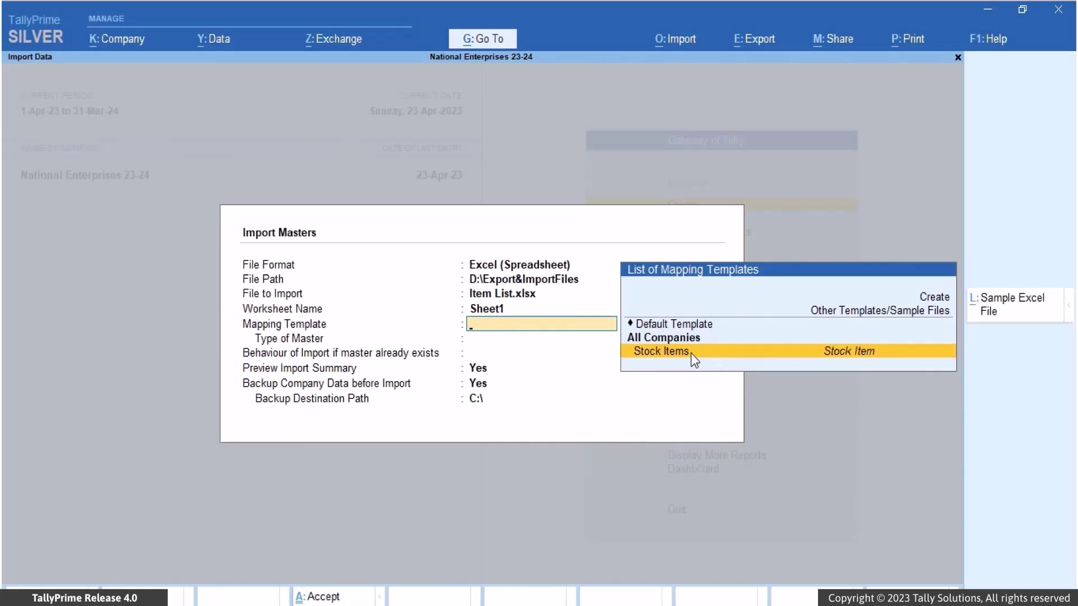
click(691, 357)
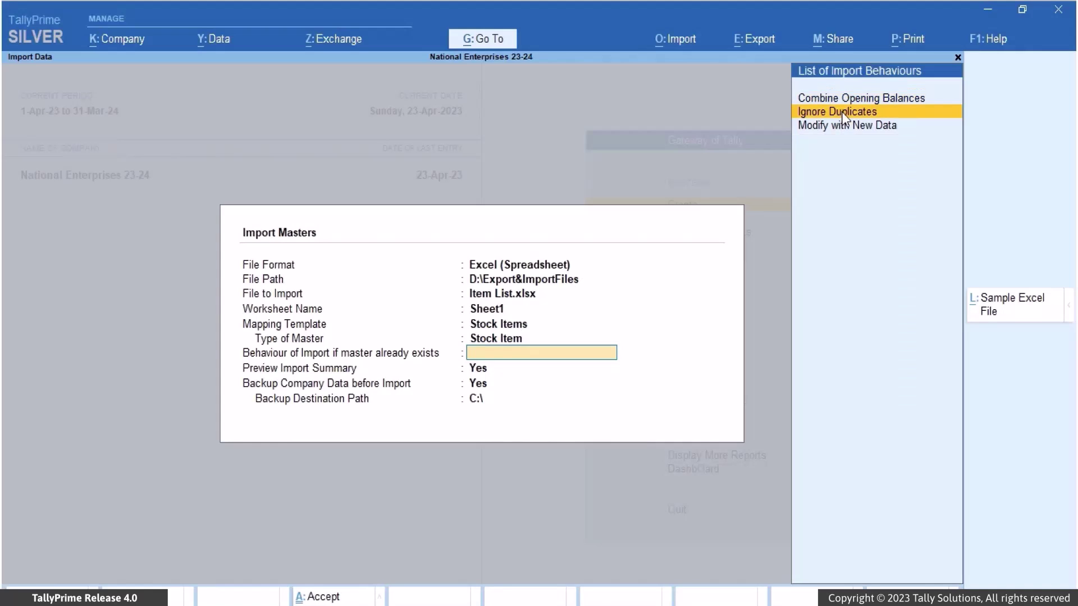
- Set the import to Ignore Duplicates, keep the summary preview and backup enabled, and choose D:\ as the backup destination
click(841, 112)
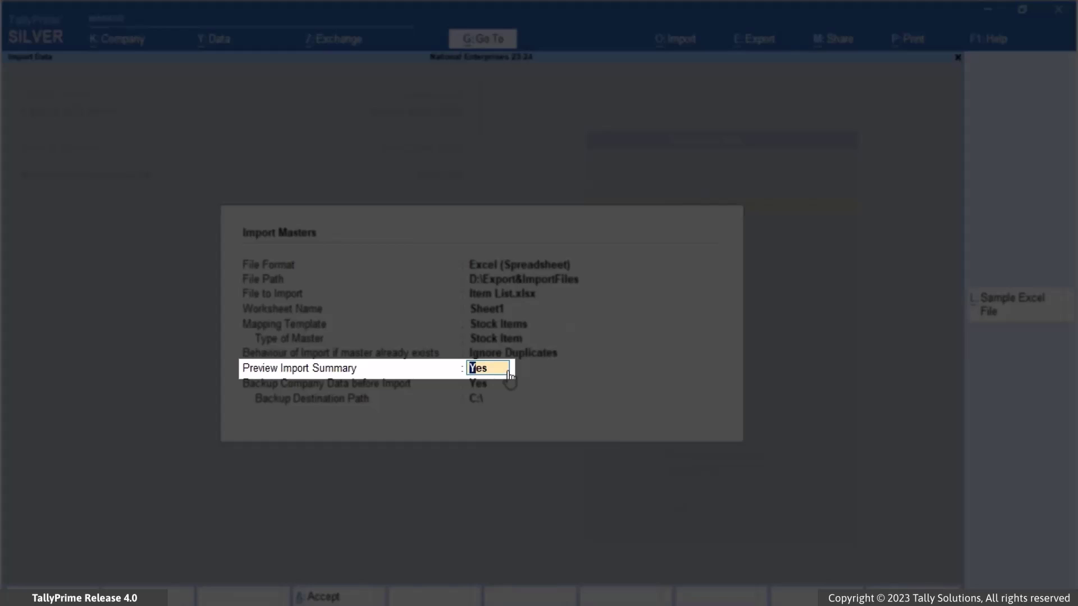
key(Return)
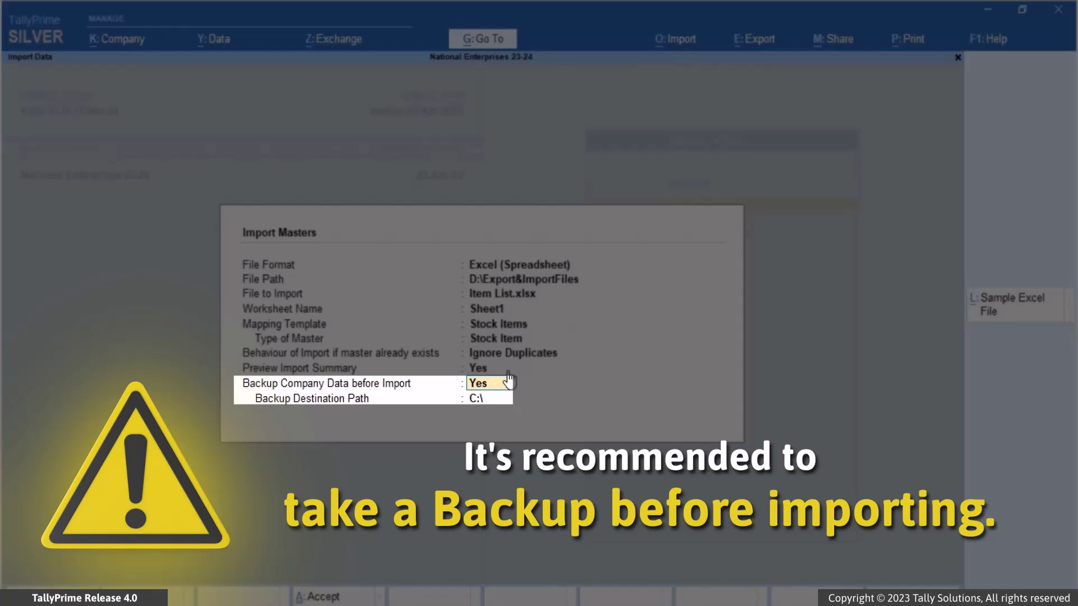
key(Return)
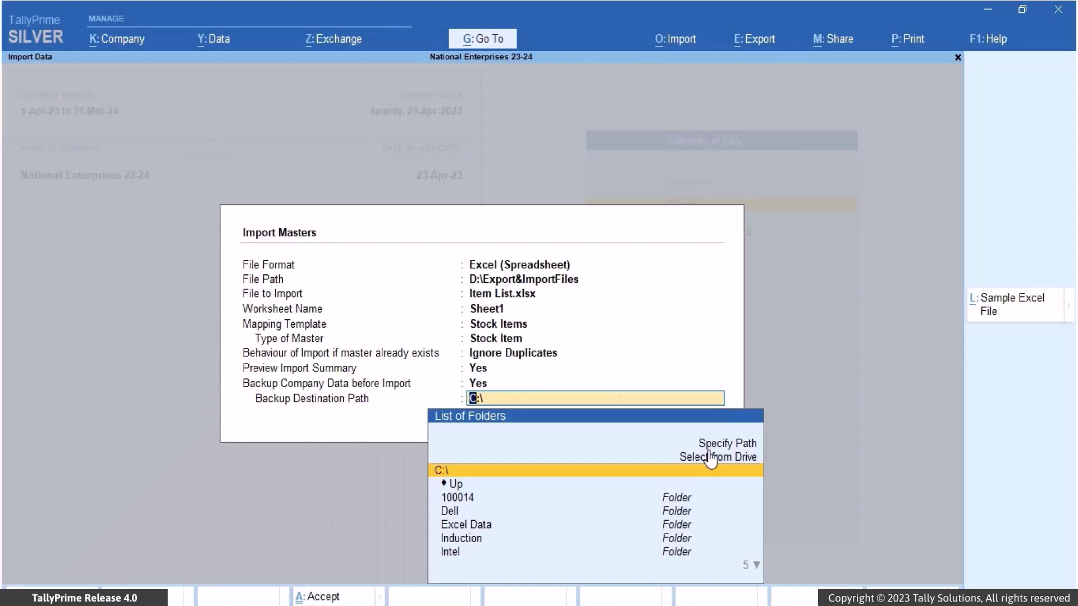
click(711, 460)
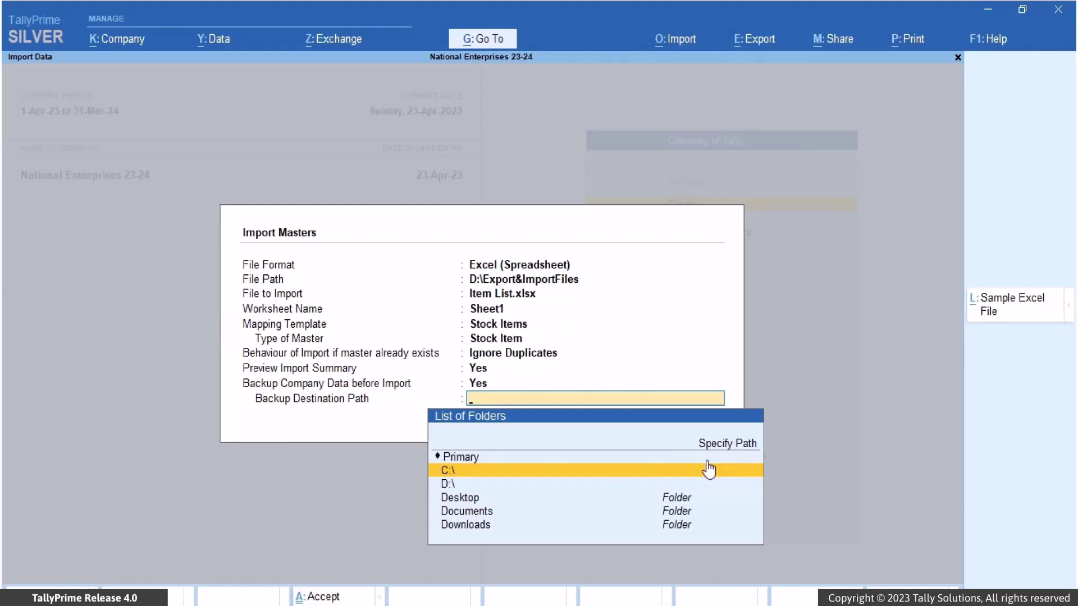
click(452, 483)
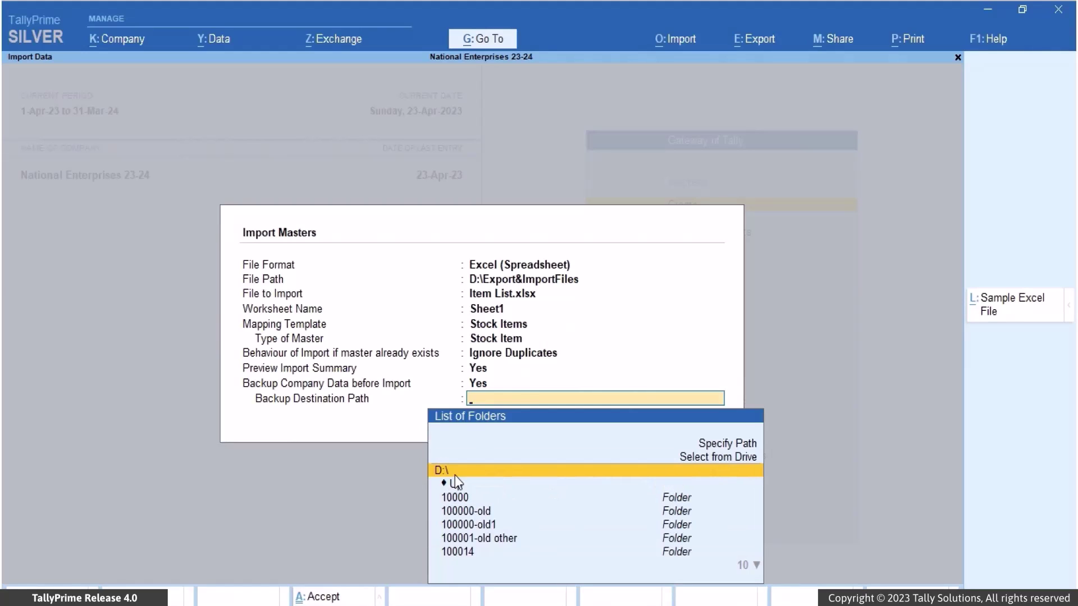
click(455, 476)
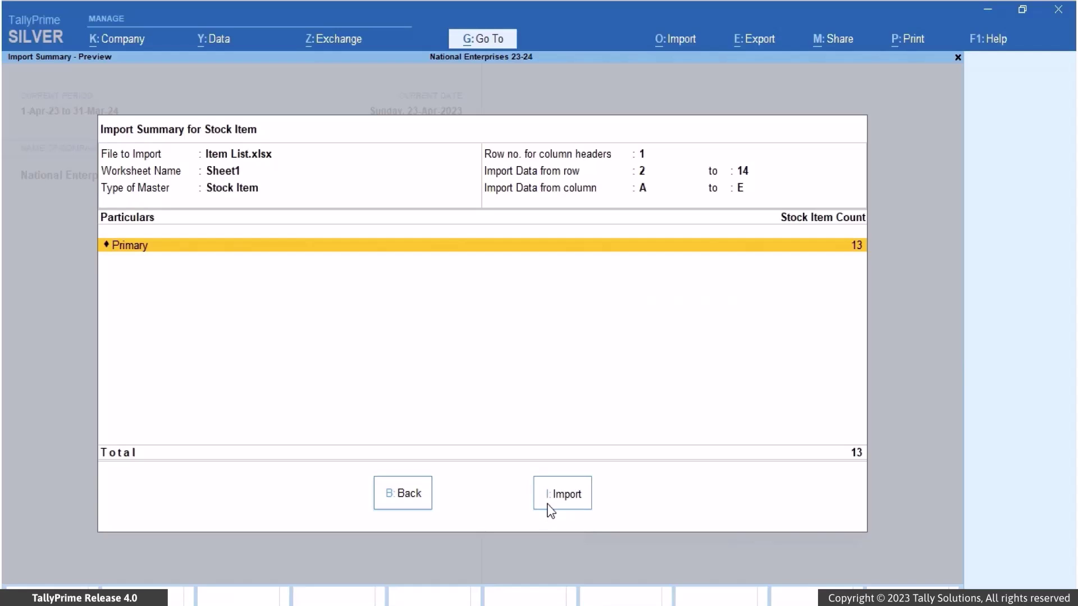
- Run the stock item import, overwriting the existing backup file, and dismiss the completion notice
click(549, 508)
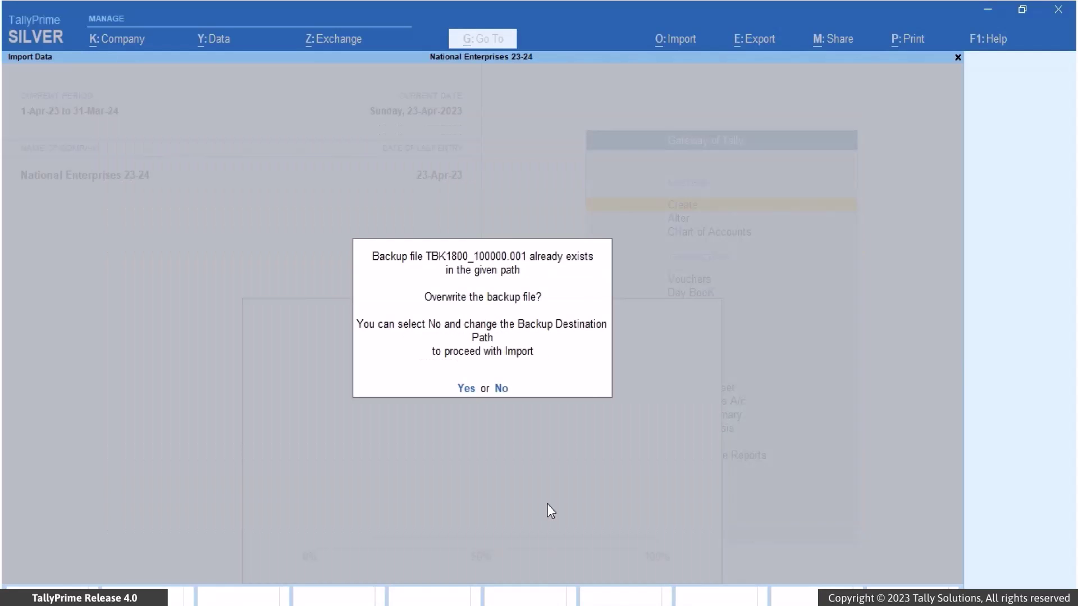
click(466, 388)
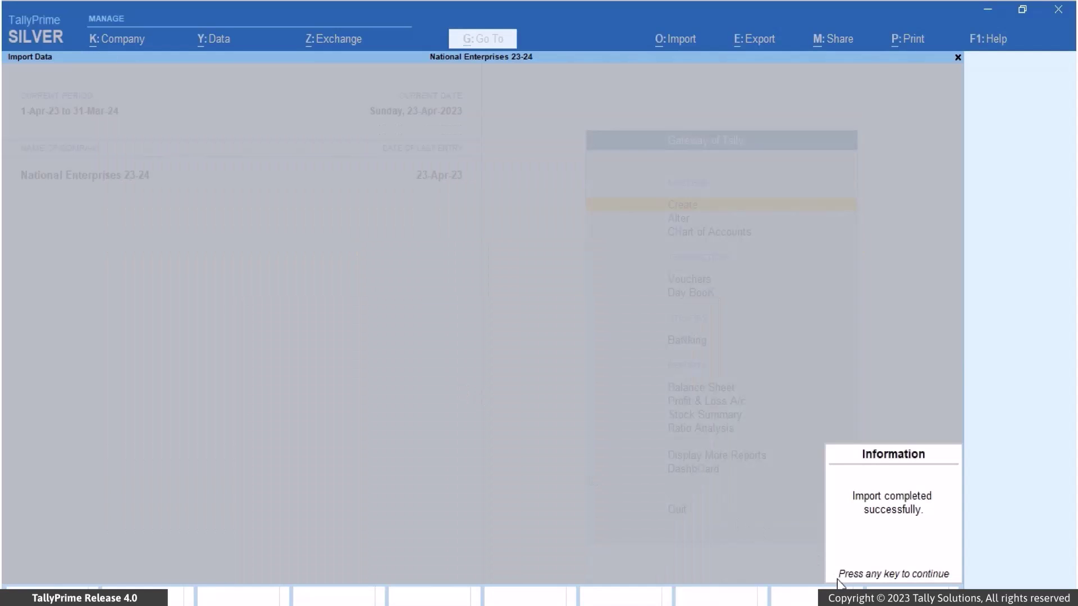
key(Return)
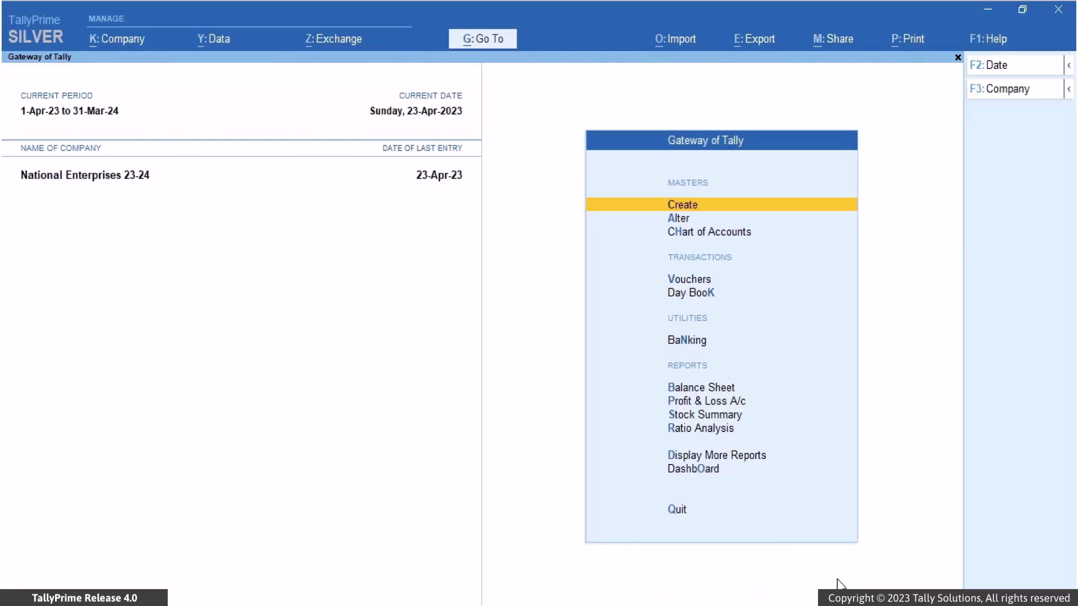
- View the imported stock items in the Chart of Accounts
click(707, 231)
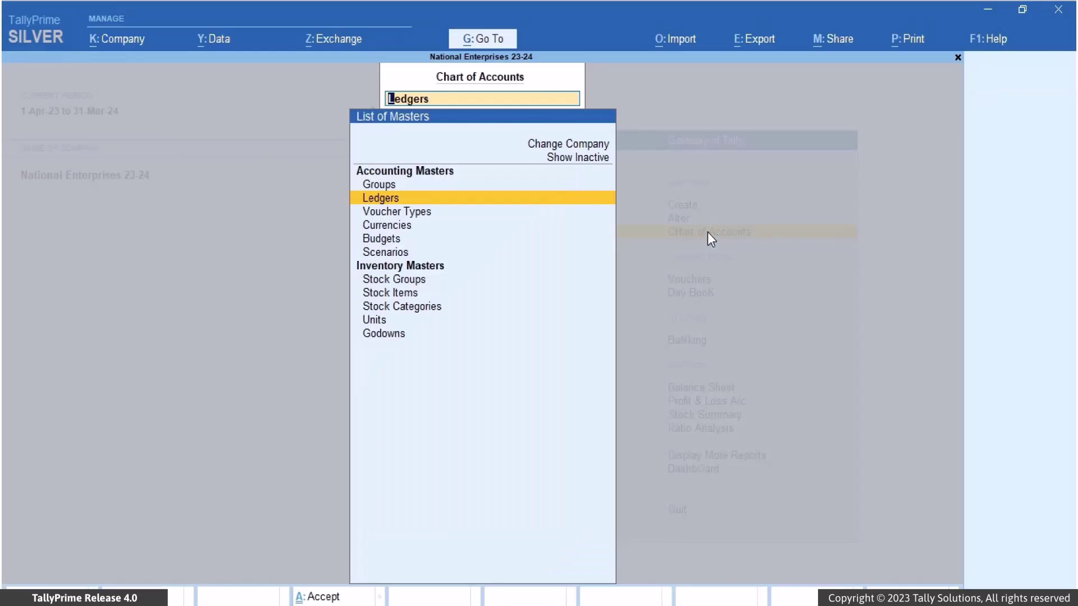
click(392, 293)
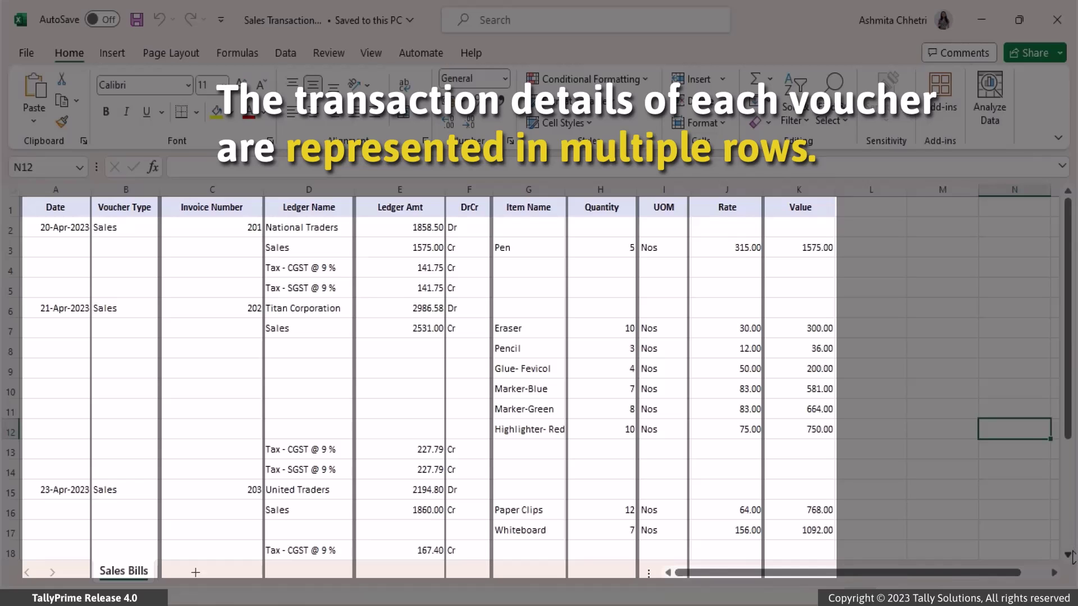
- Switch to Excel and review the voucher rows down to the end of the Sales Bills sheet
scroll(1073, 557, down, 3)
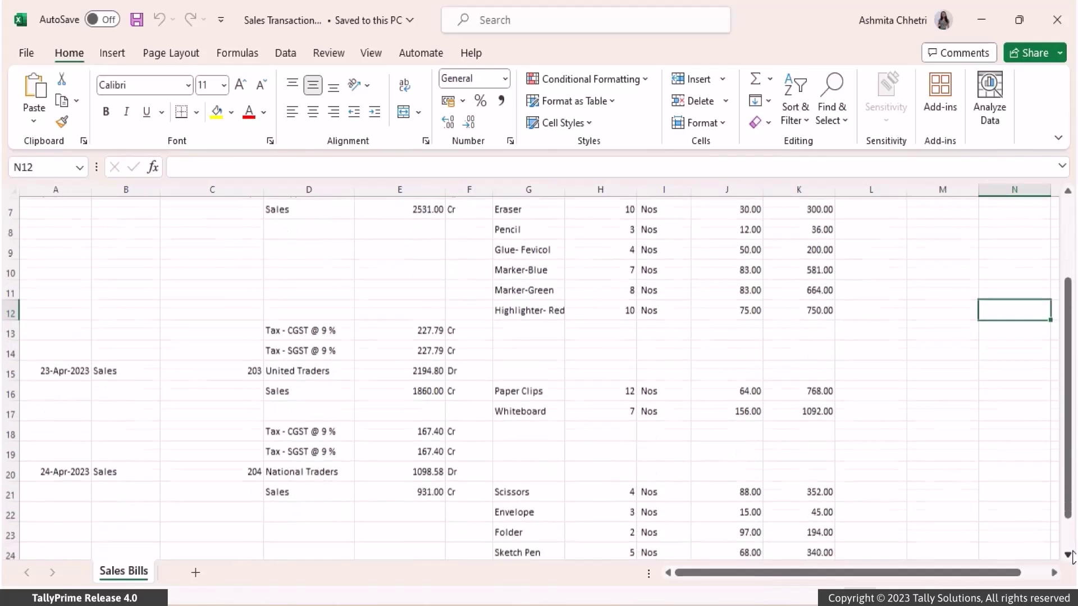
click(1068, 555)
click(1068, 555)
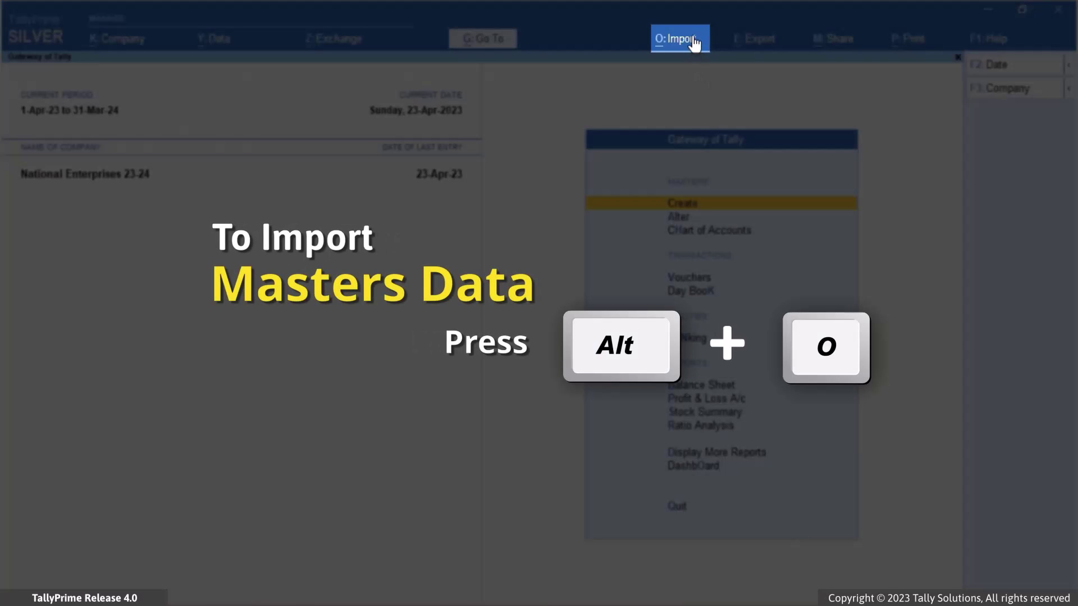
- Start a new transactions mapping template in TallyPrime, based on the Sales Bills worksheet of Sales Transactions Q1.xlsx
click(694, 42)
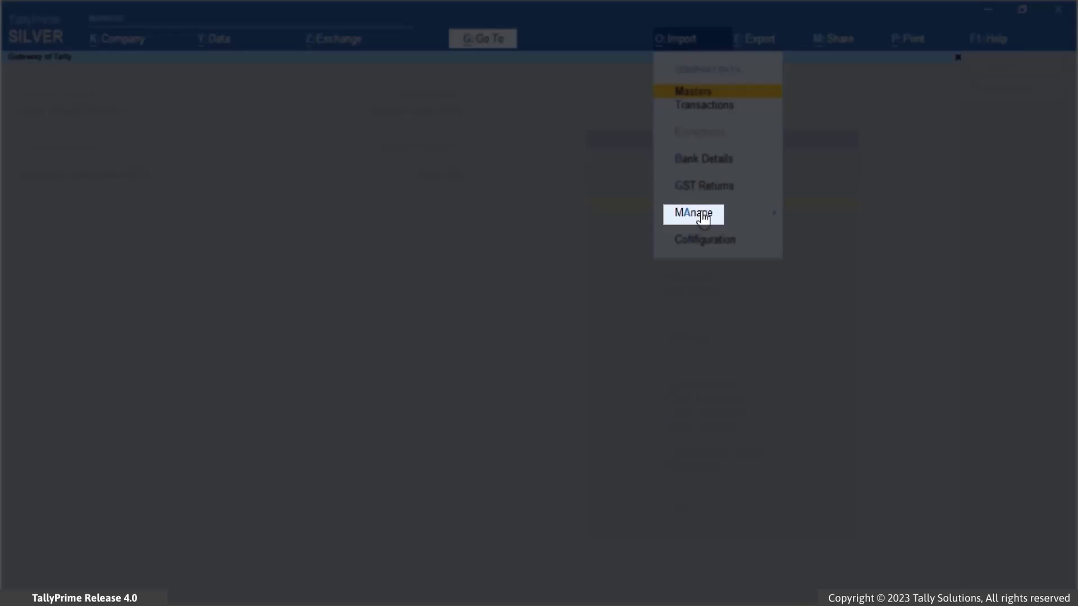
click(702, 215)
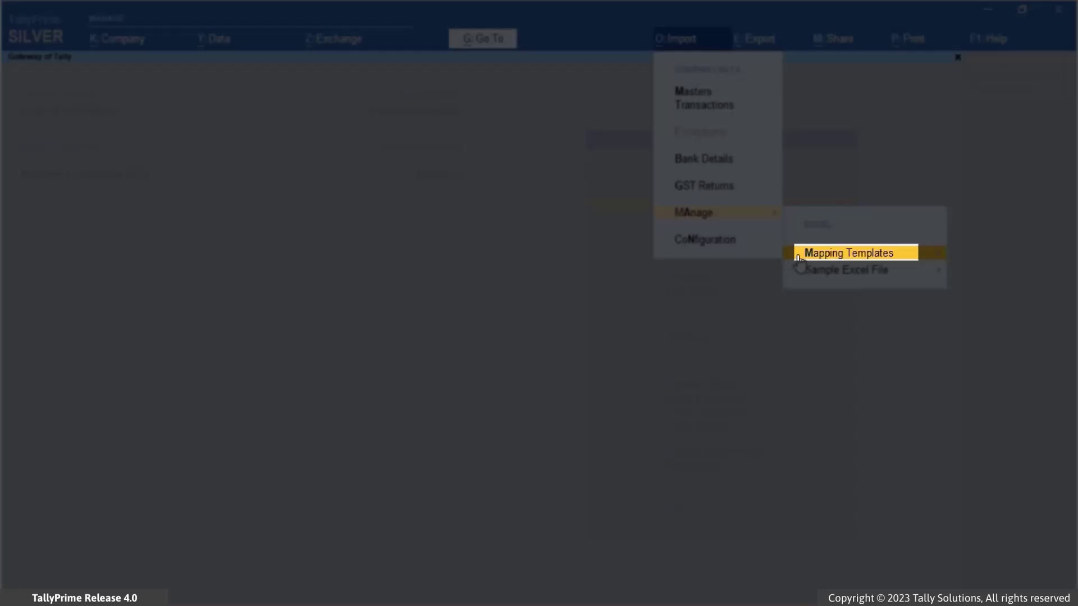
click(799, 258)
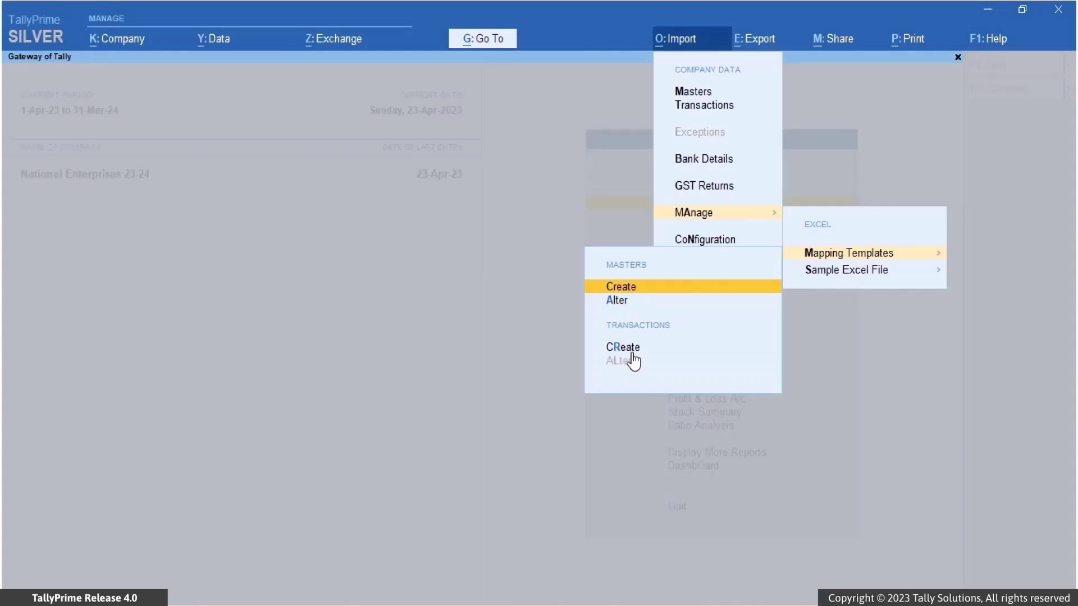
click(632, 355)
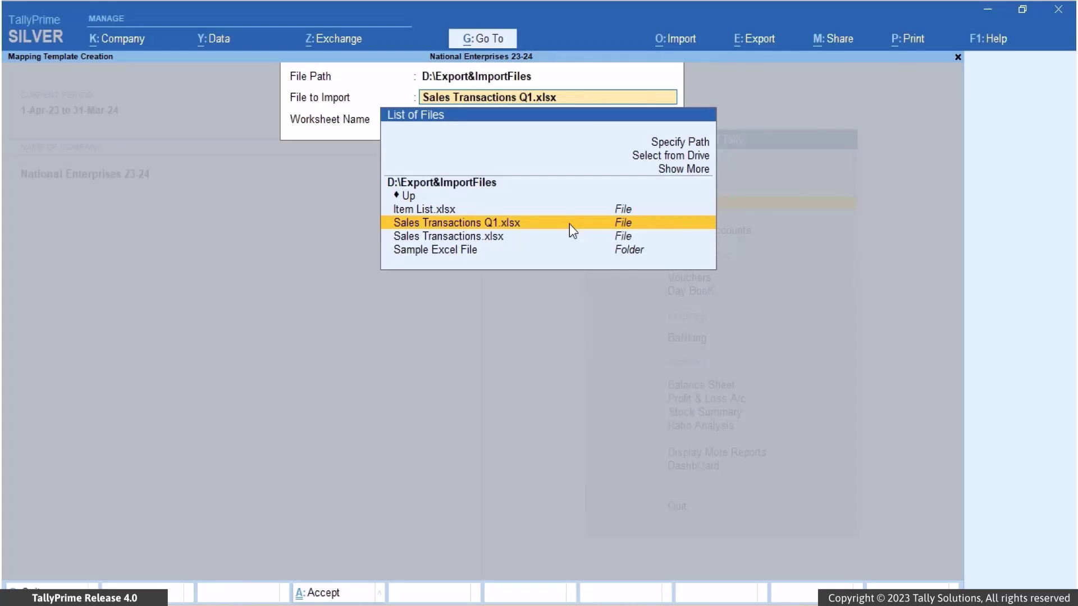
click(570, 224)
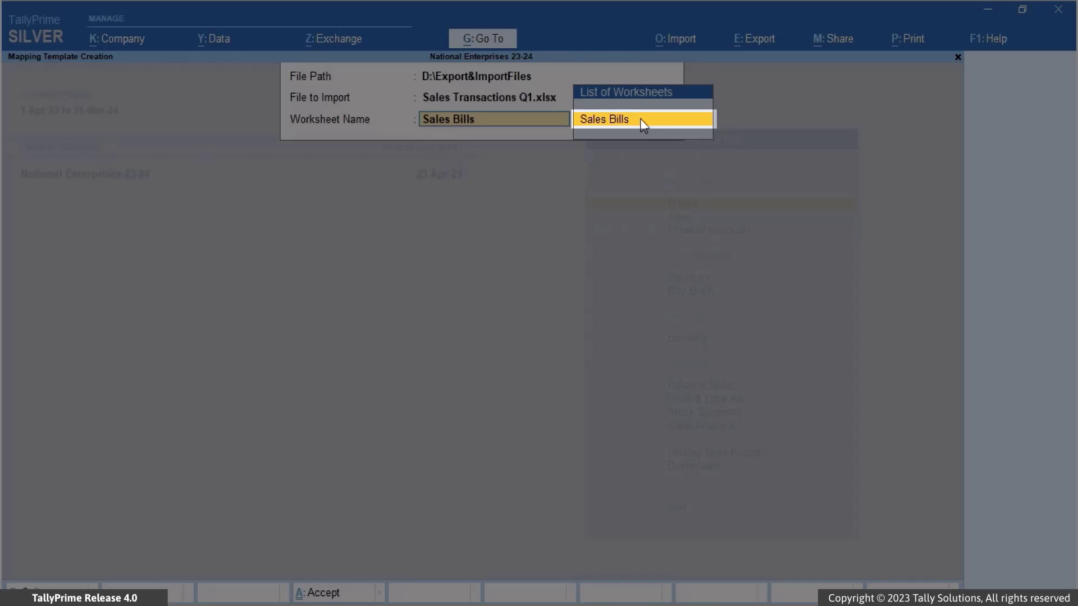
click(643, 125)
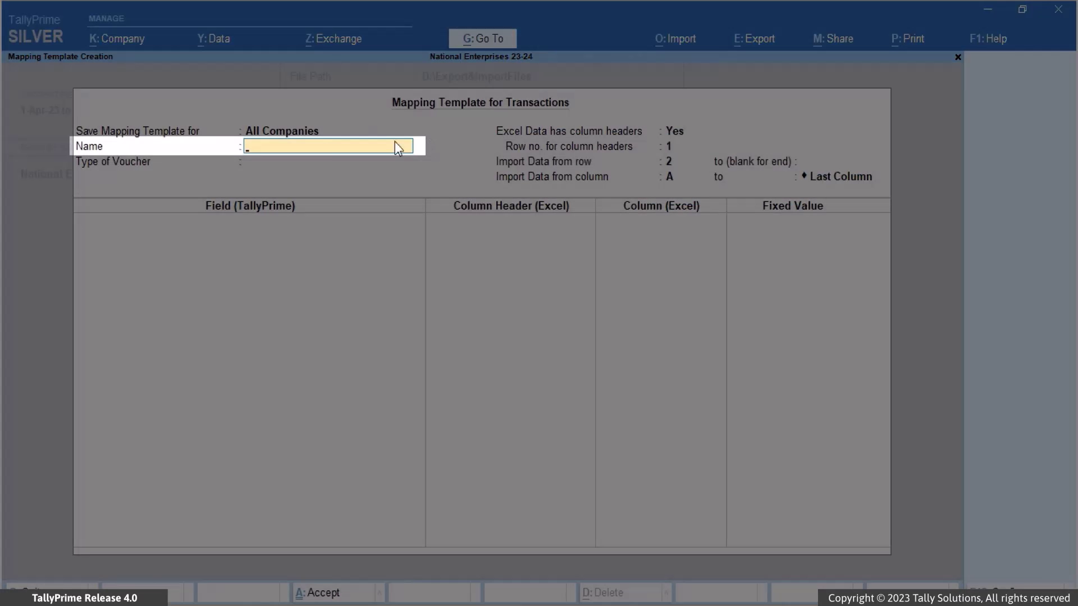
- Name the mapping template Sales Q1 and set its type of voucher to Accounting Vouchers
text(Sales Q1)
key(Return)
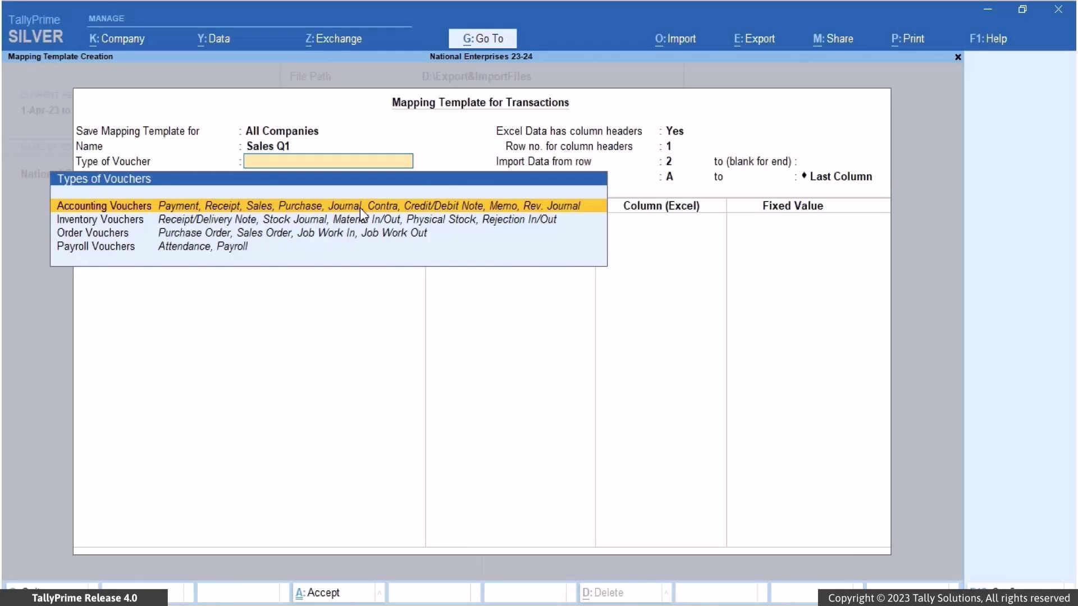
click(361, 209)
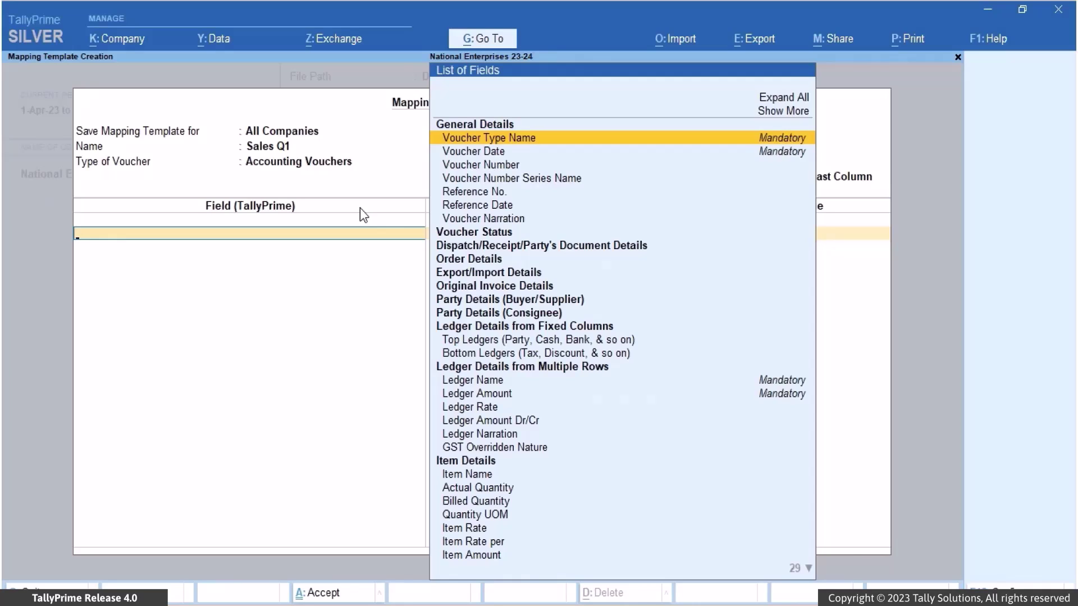
- Map Voucher Type Name, Voucher Date and Voucher Number to the Excel columns Voucher Type, Date and Invoice Number
click(528, 143)
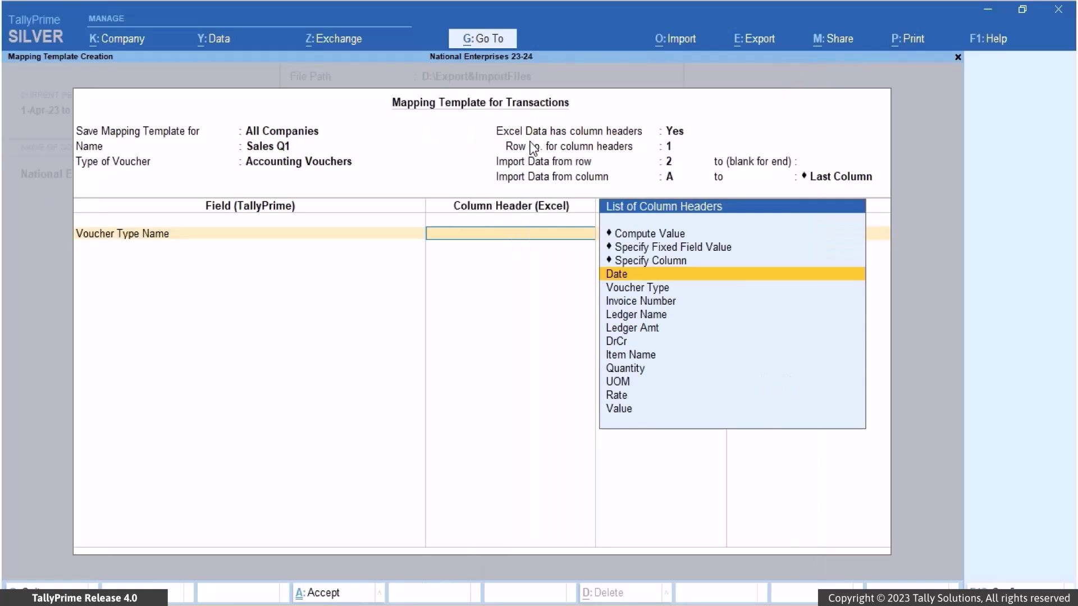
click(665, 286)
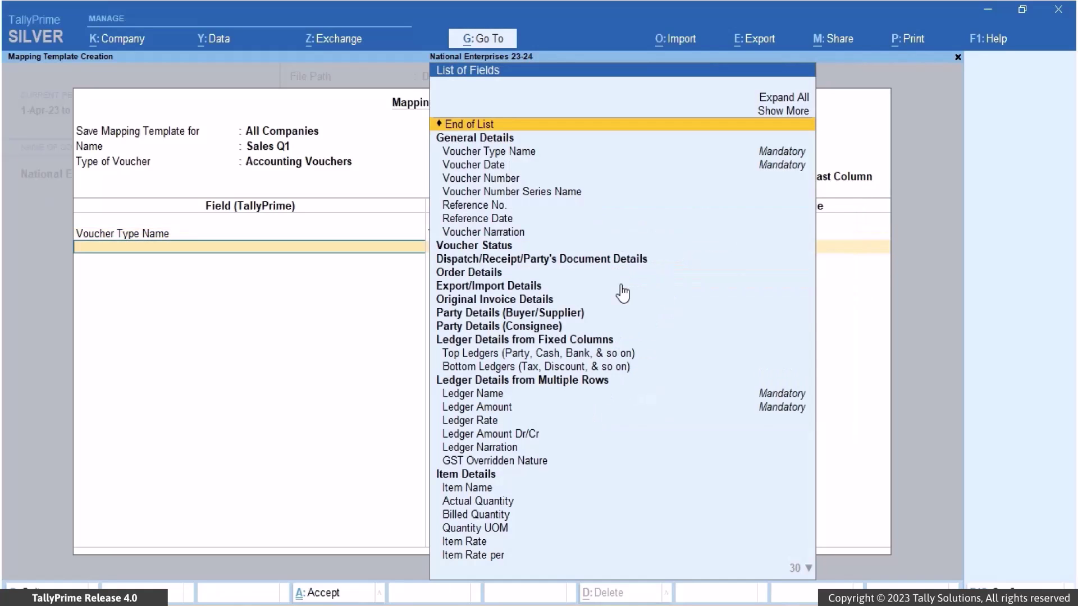
click(511, 165)
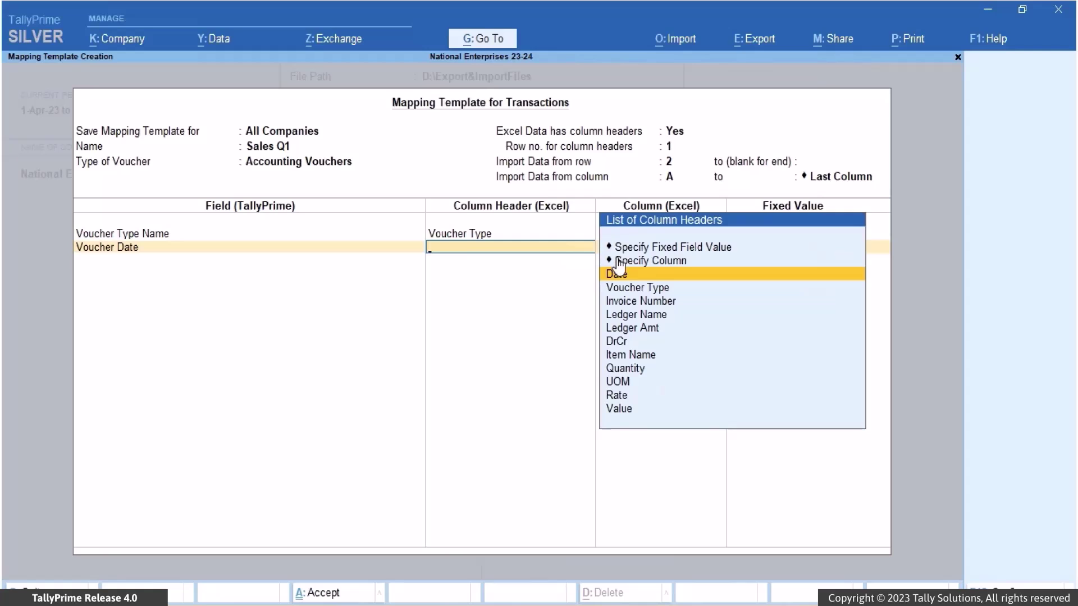
click(642, 275)
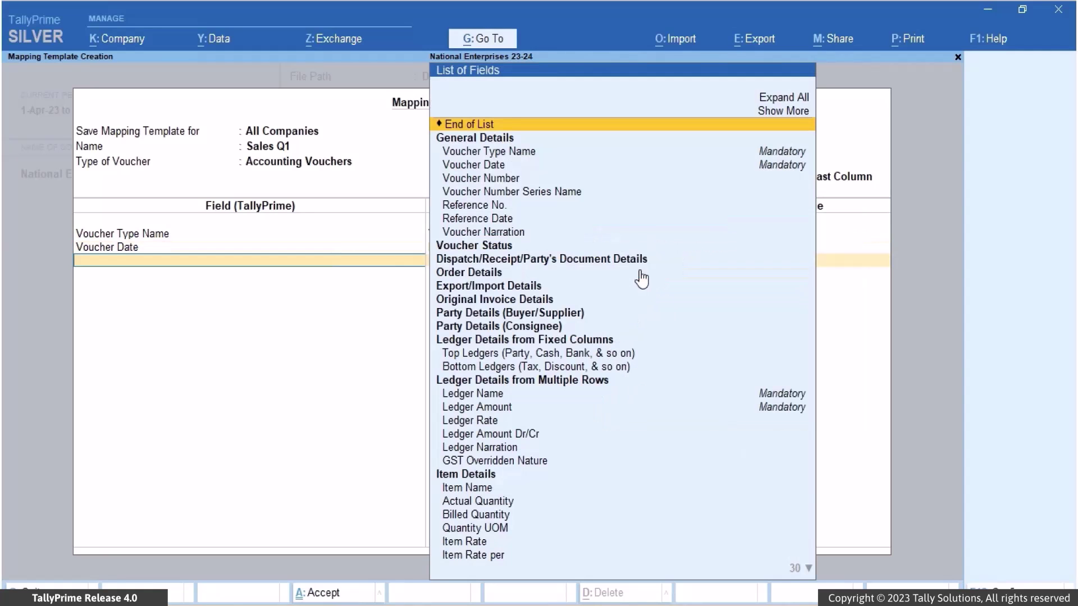
click(529, 178)
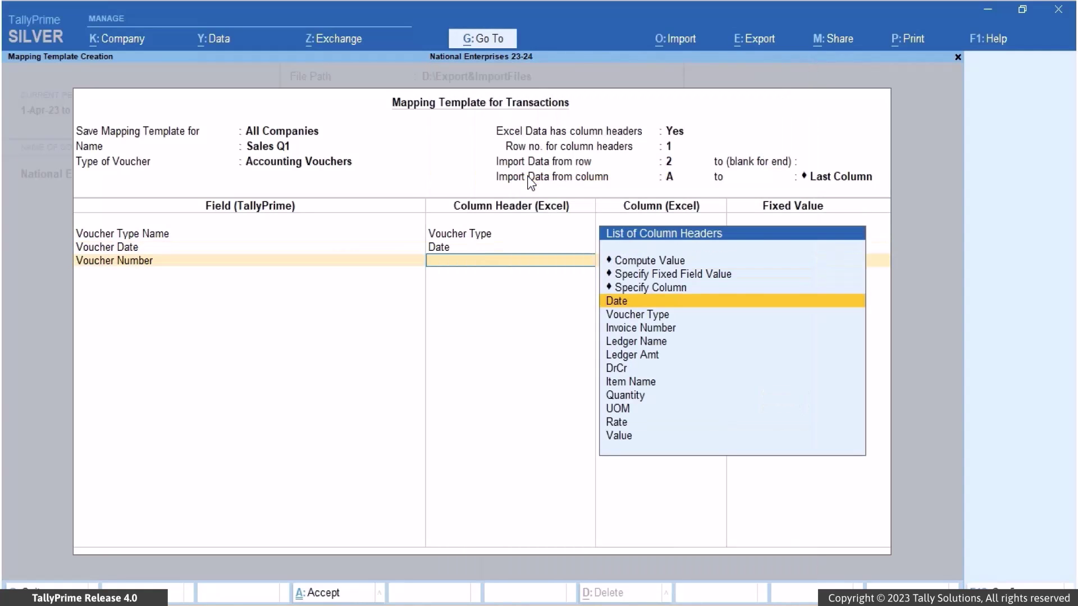
click(664, 329)
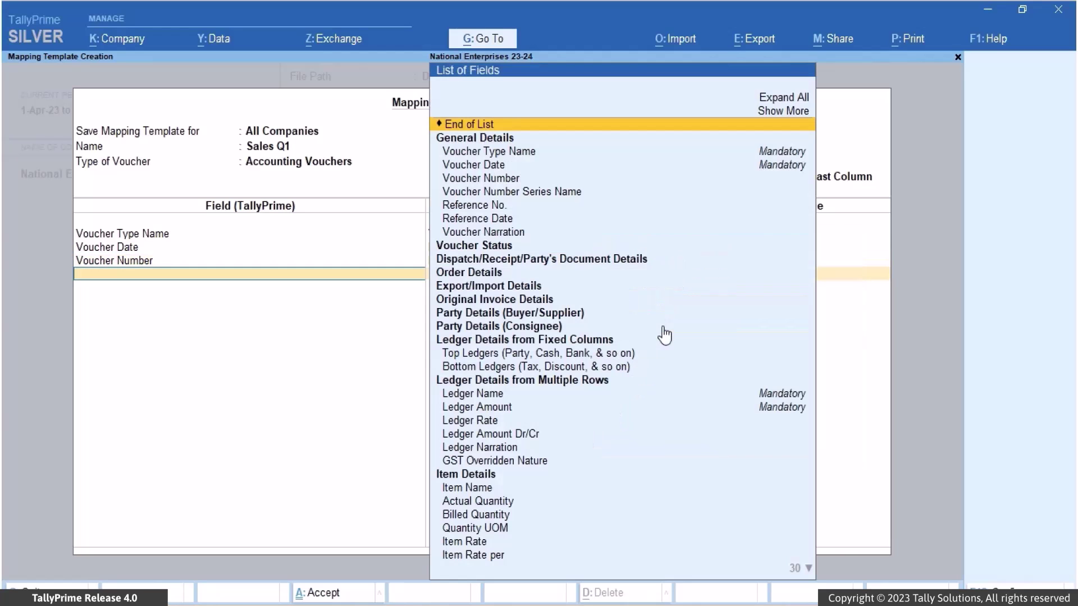
- Map Ledger Name, Ledger Amount and Ledger Amount Dr/Cr to the Excel columns Ledger Name, Ledger Amt and DrCr
text(Ledge)
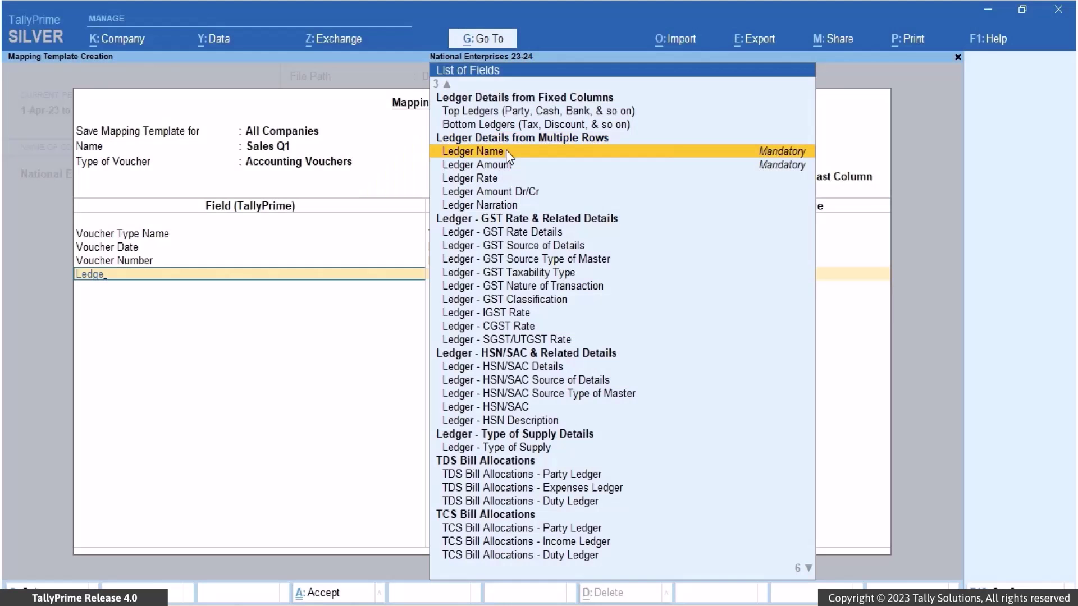
click(507, 152)
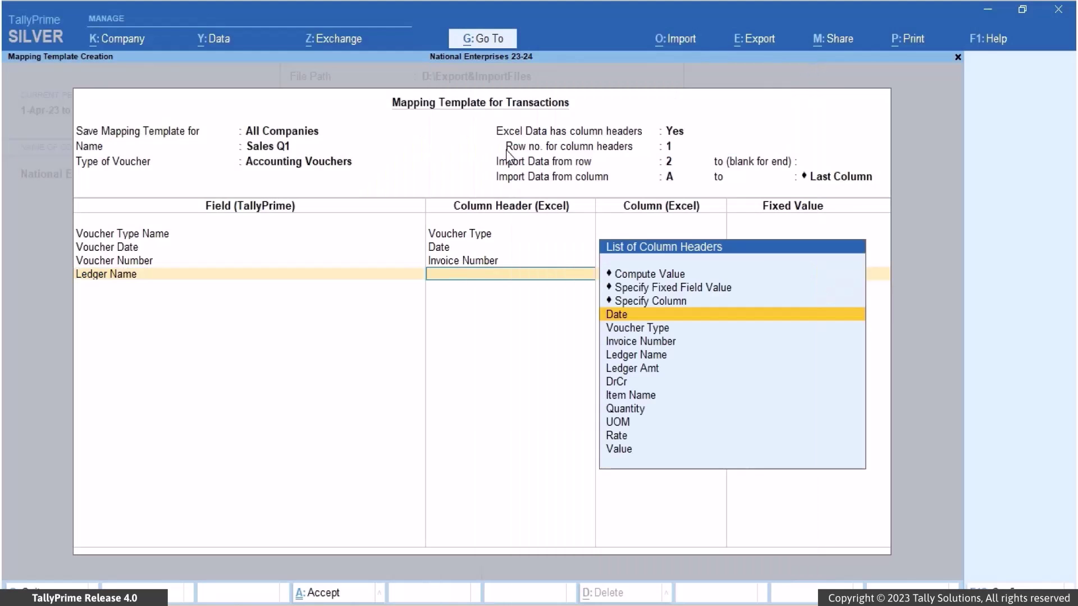
click(659, 360)
text(Led)
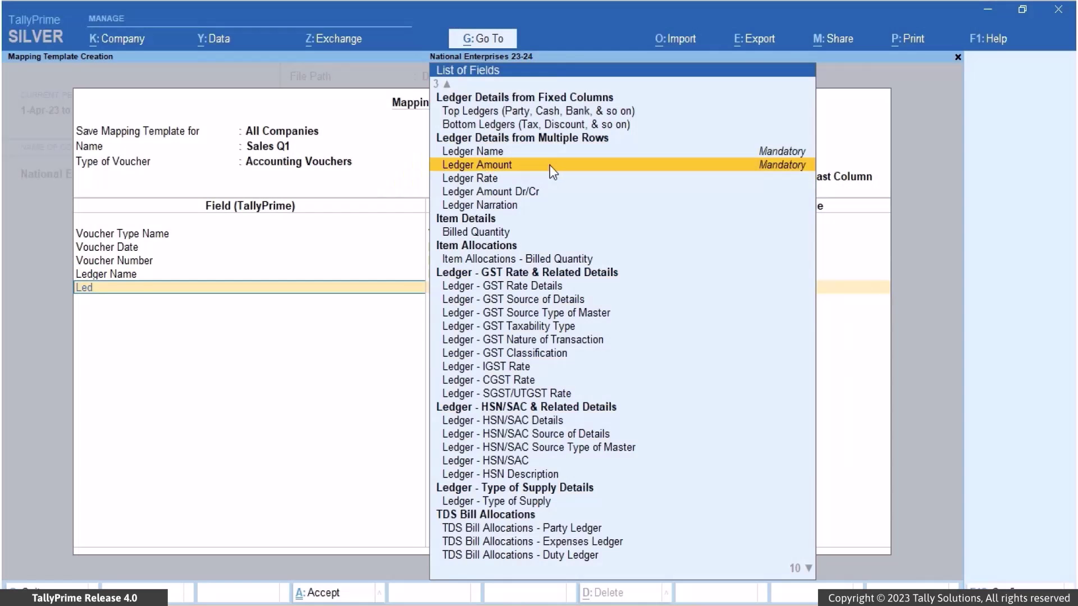
click(551, 166)
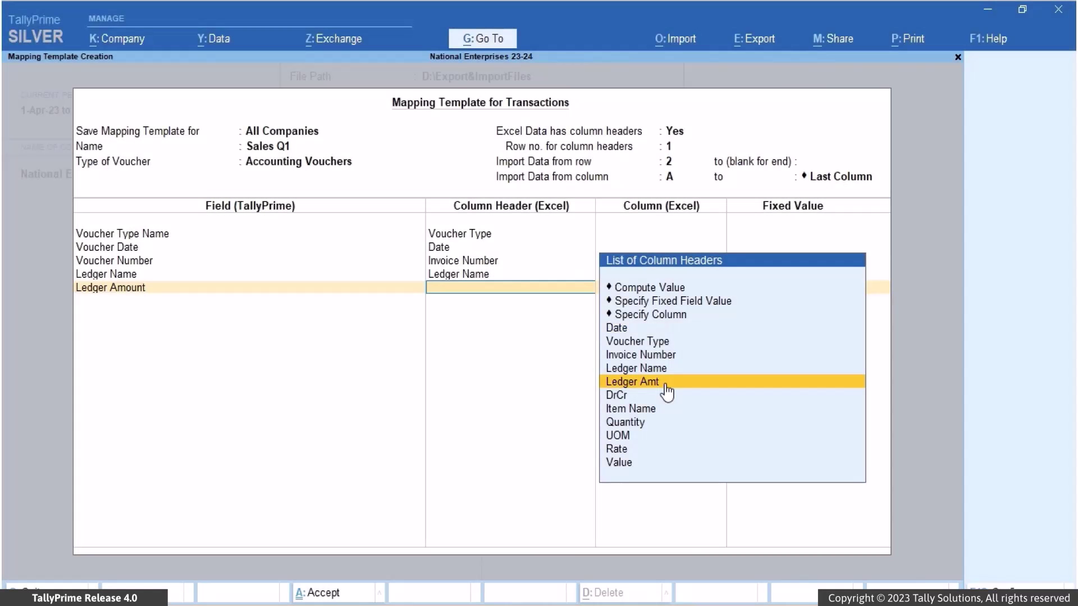
click(665, 383)
text(Led)
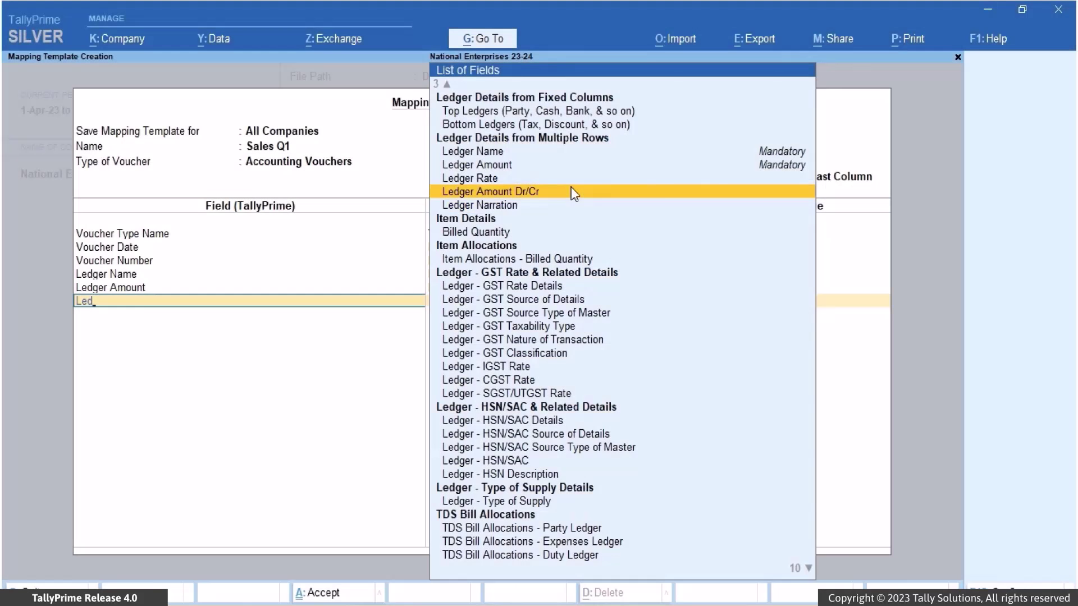
click(573, 192)
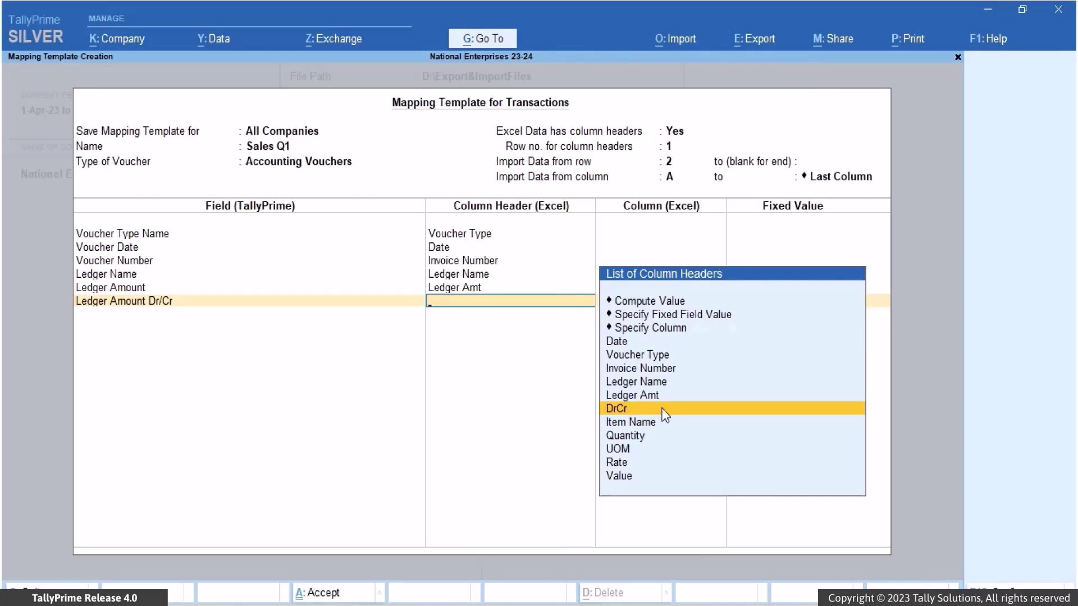
click(664, 416)
- Map Item Name, Billed Quantity, Item Rate and Item Amount to the Excel columns Item Name, Quantity, Rate and Value
scroll(664, 416, down, 10)
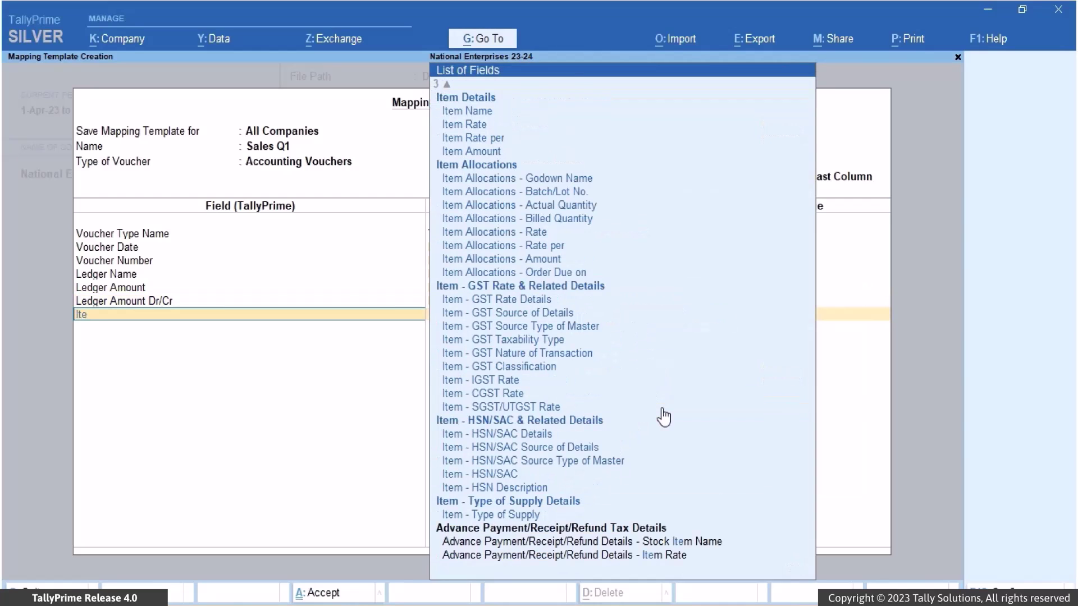
click(515, 113)
click(663, 439)
text(Billed Quantity)
click(500, 138)
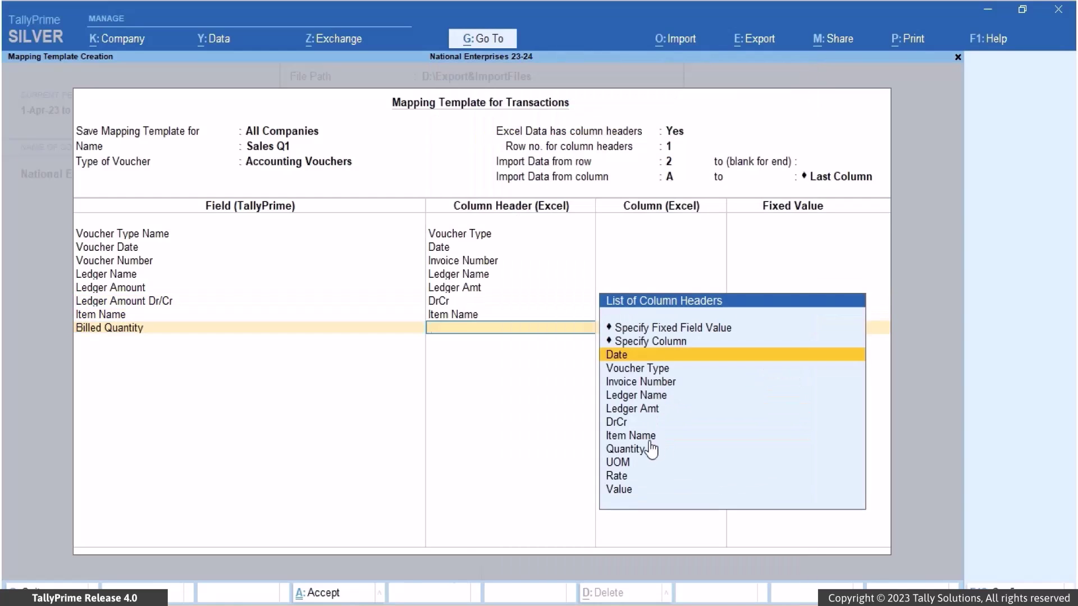
click(650, 449)
text(Ite)
click(500, 135)
click(642, 491)
text(Ite)
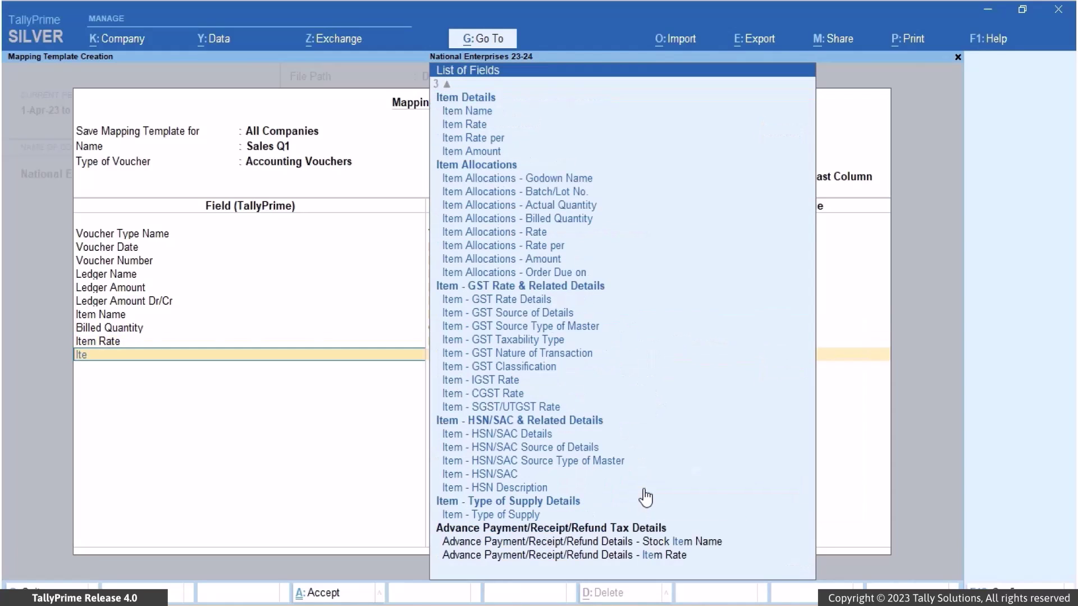
click(509, 151)
click(644, 531)
- Accept and save the Sales Q1 mapping template
key(n)
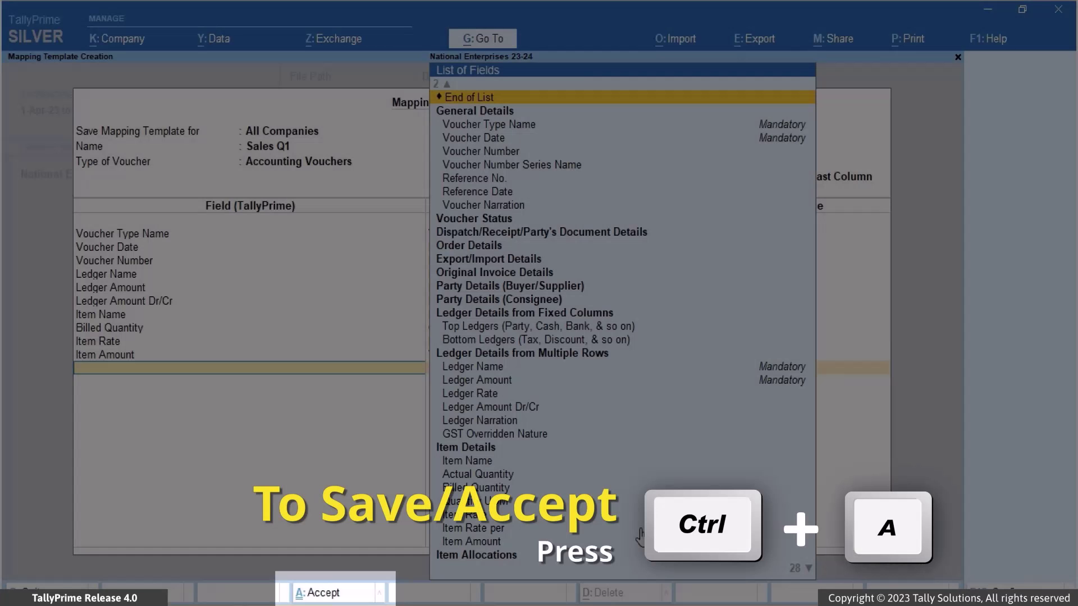
key(ctrl+a)
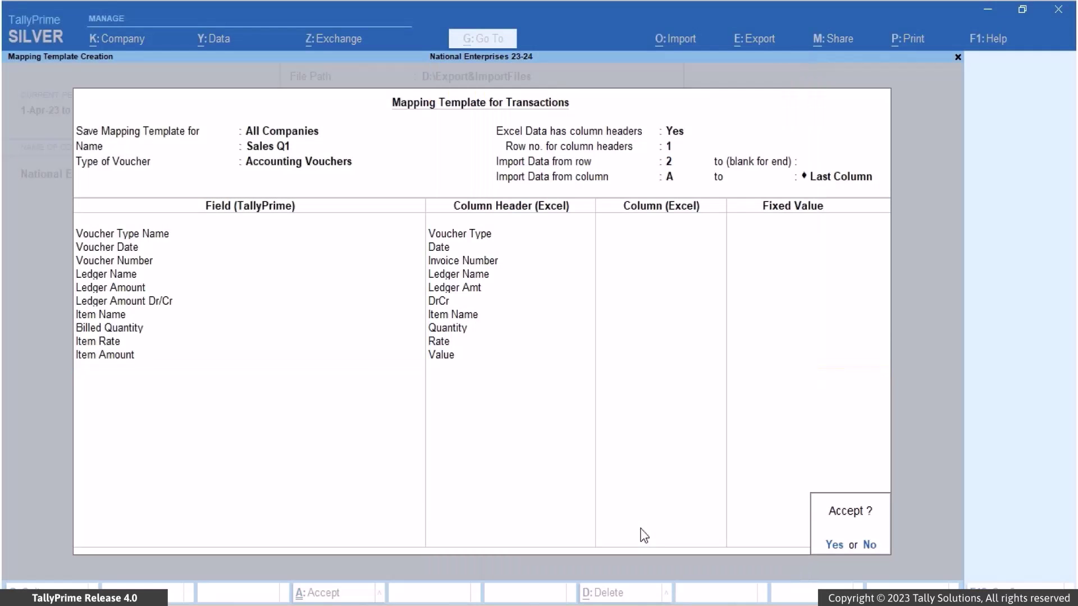
key(y)
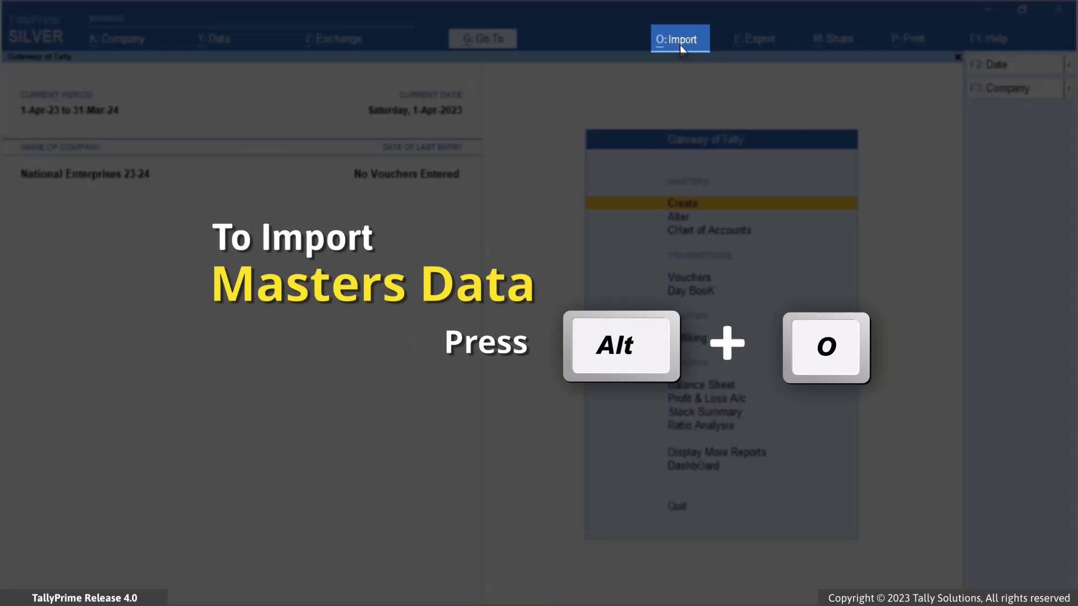
- Set up a transactions import in Excel (Spreadsheet) format from the Sales Bills worksheet of Sales Transactions Q1.xlsx, using the Sales Q1 mapping template
click(681, 47)
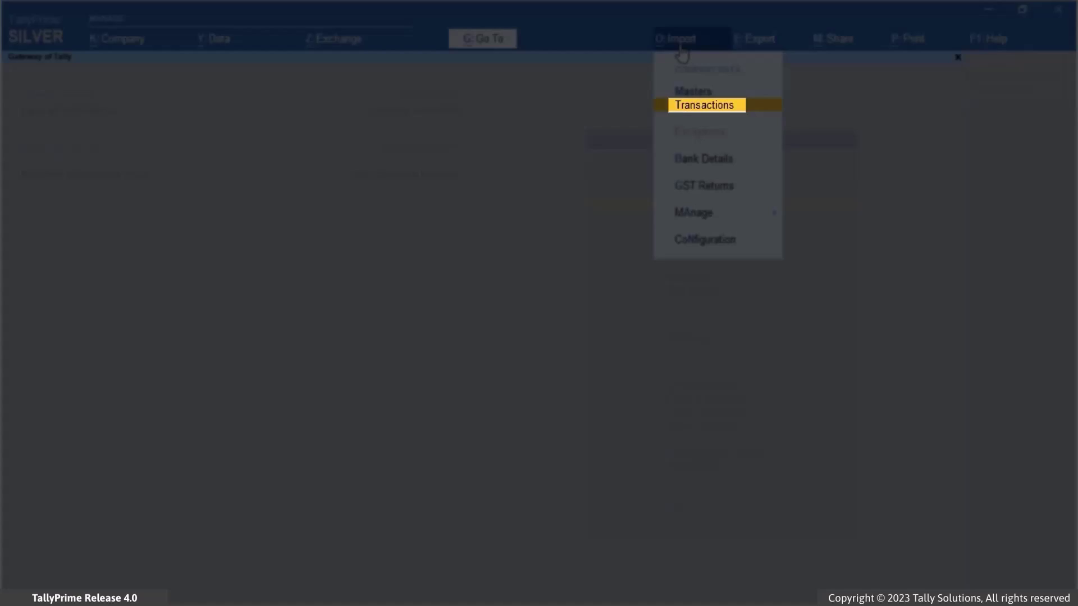
click(745, 107)
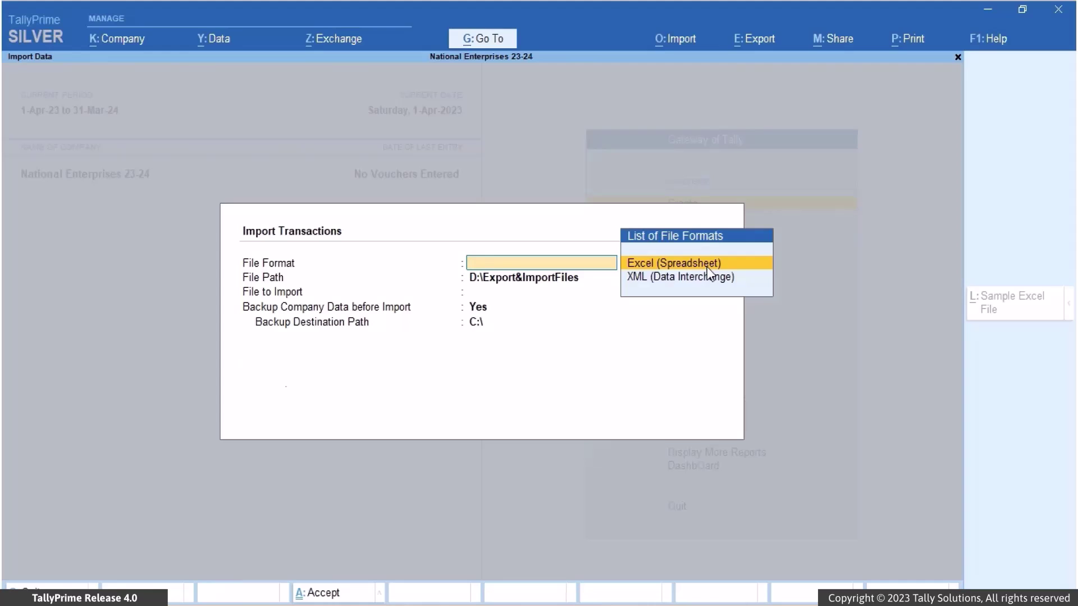
click(707, 267)
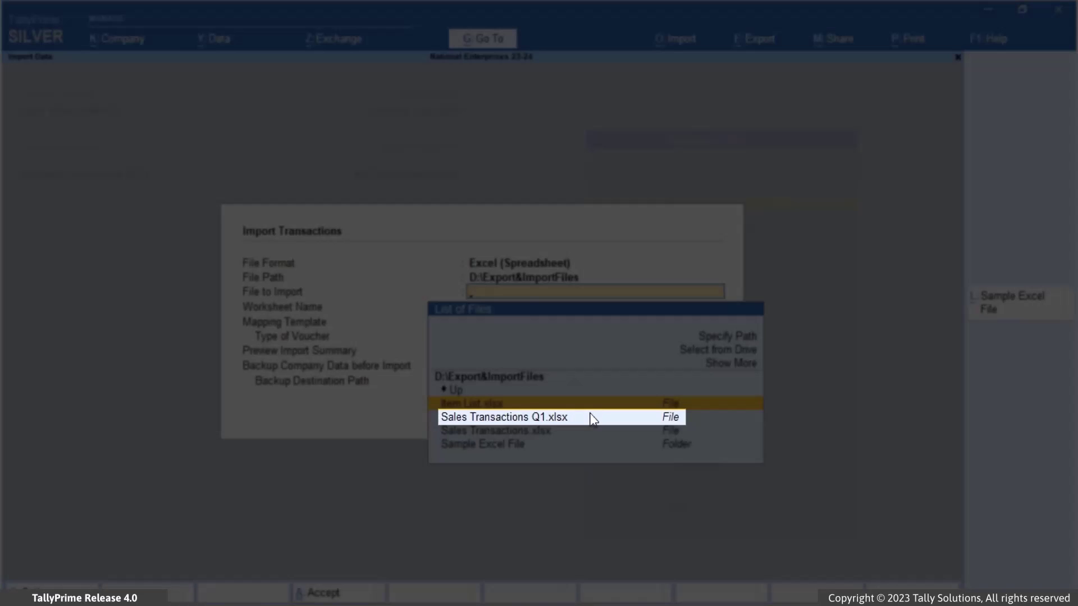
click(593, 420)
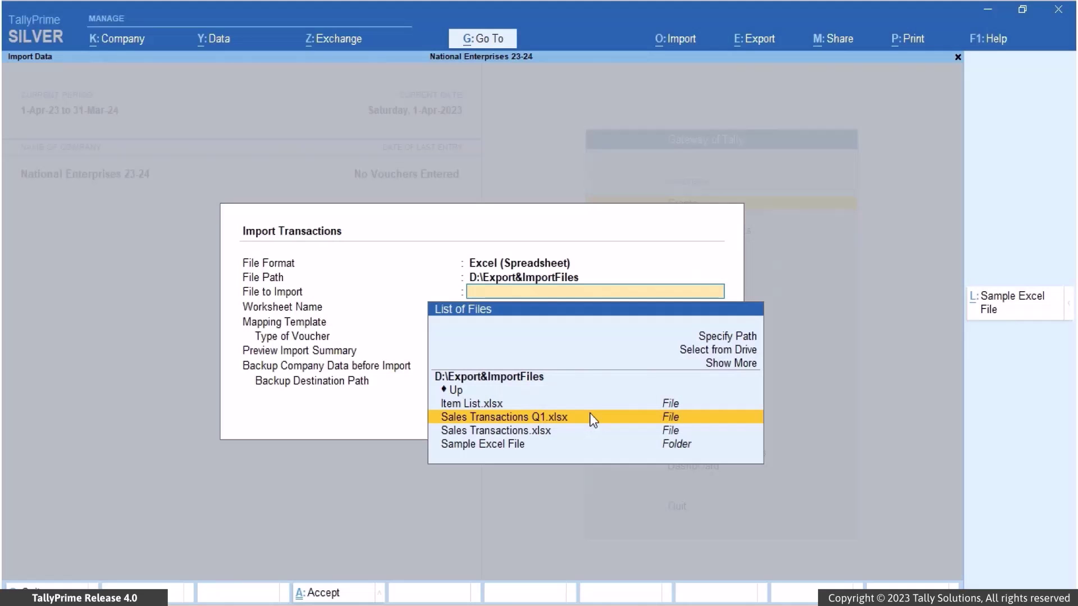
click(593, 420)
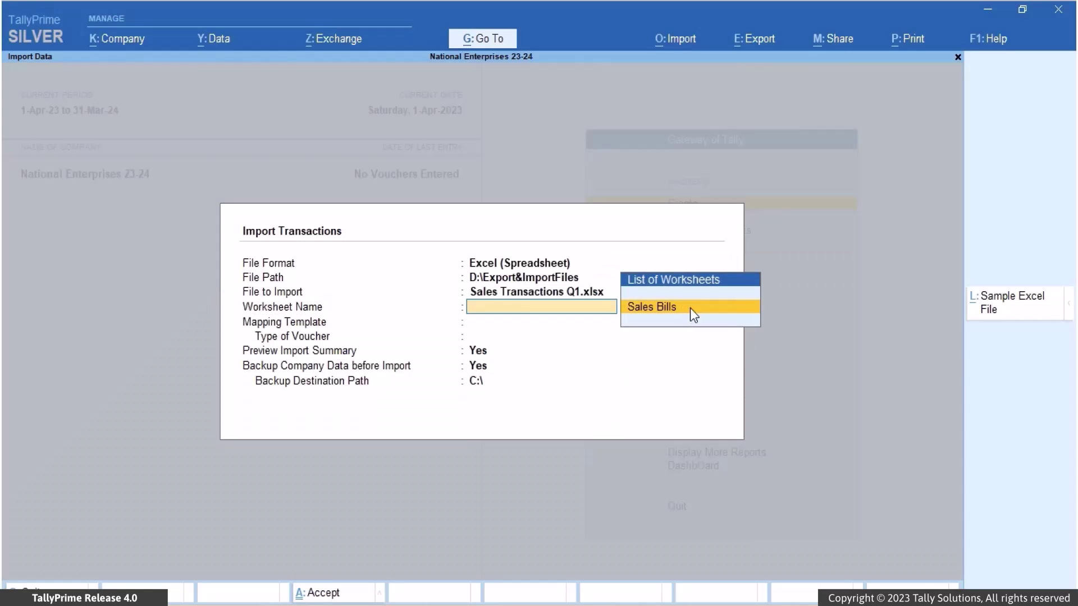
click(690, 309)
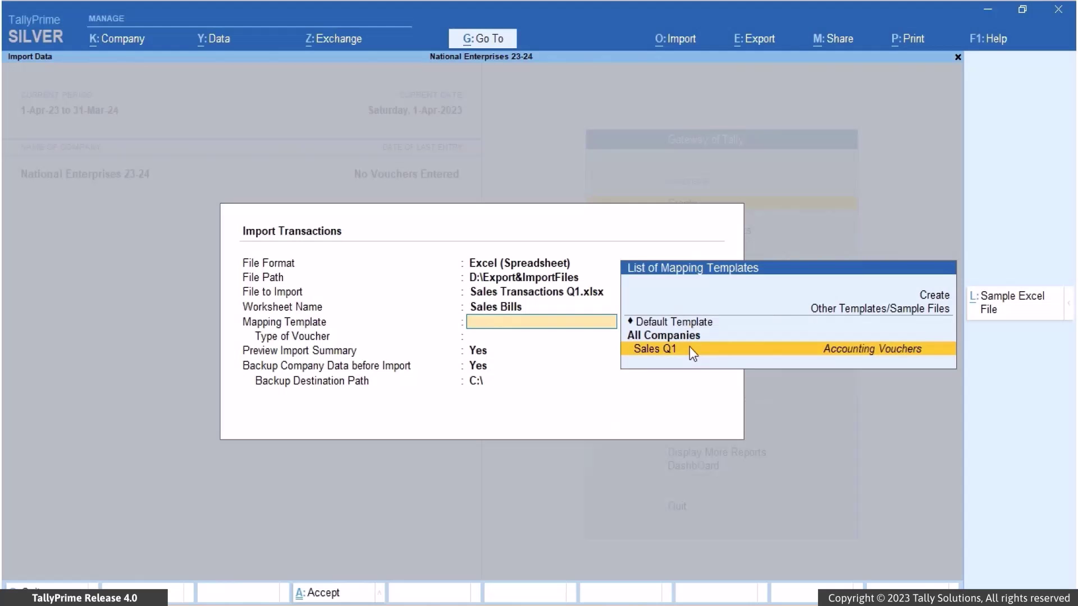
click(692, 350)
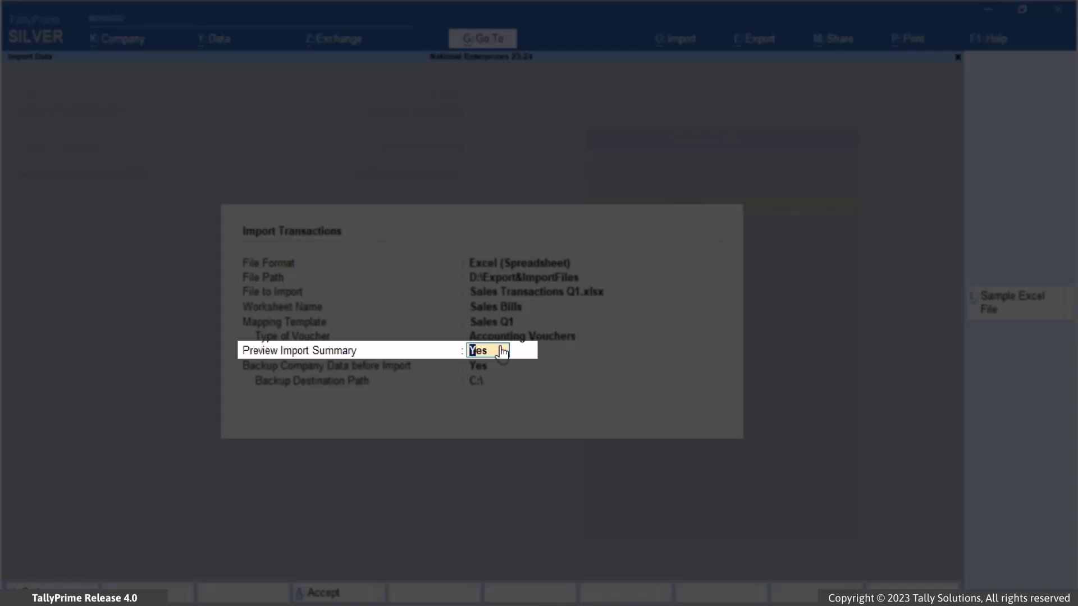
- Import the sales vouchers with the summary preview kept on and the company data backup set to No, and open the Day Book
key(Return)
text(n)
key(Return)
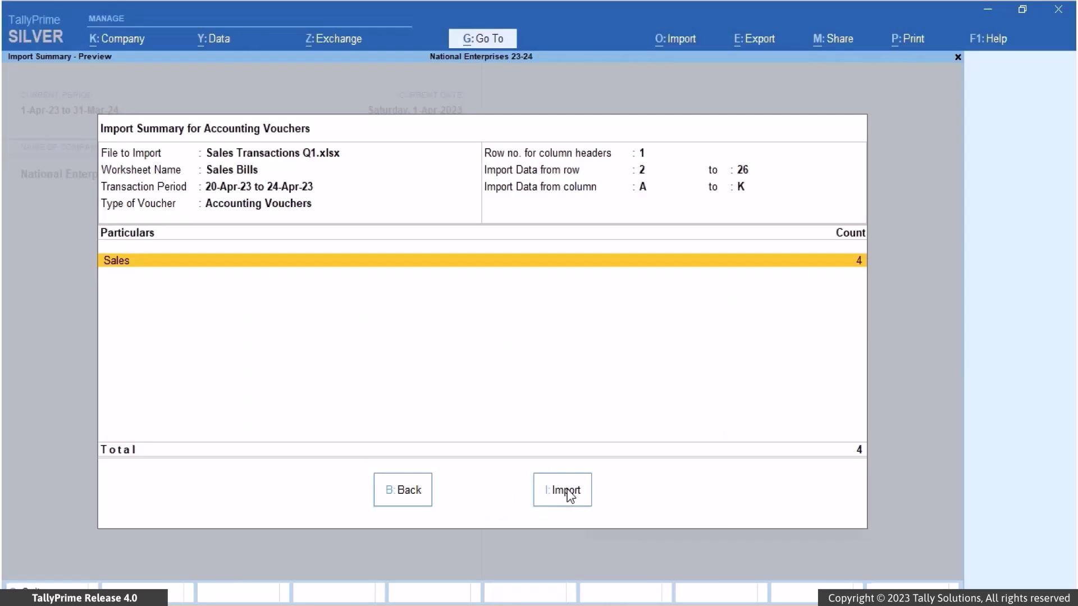
click(566, 490)
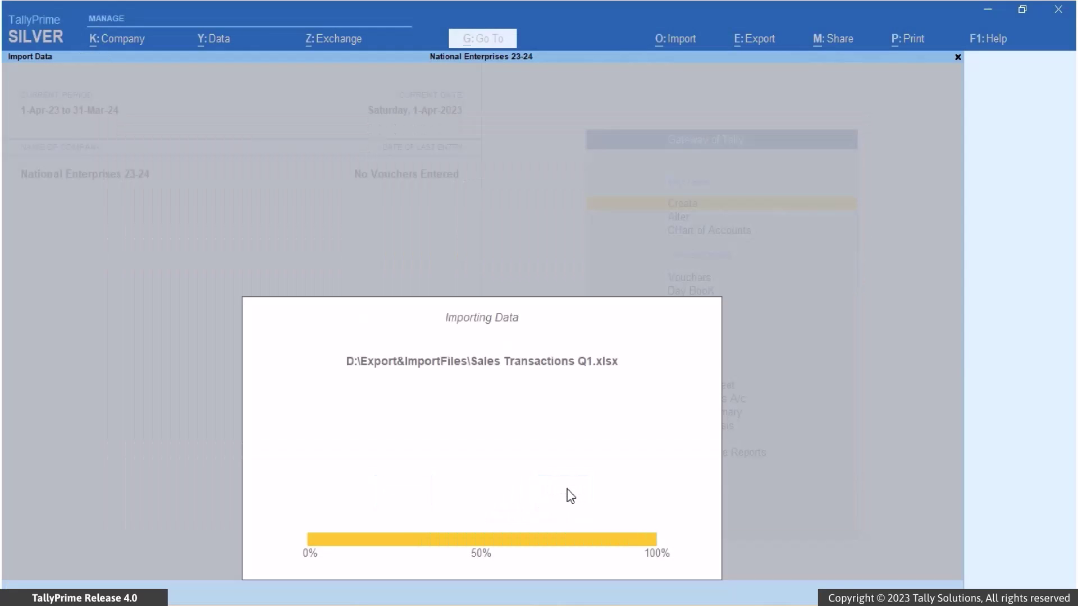
click(828, 541)
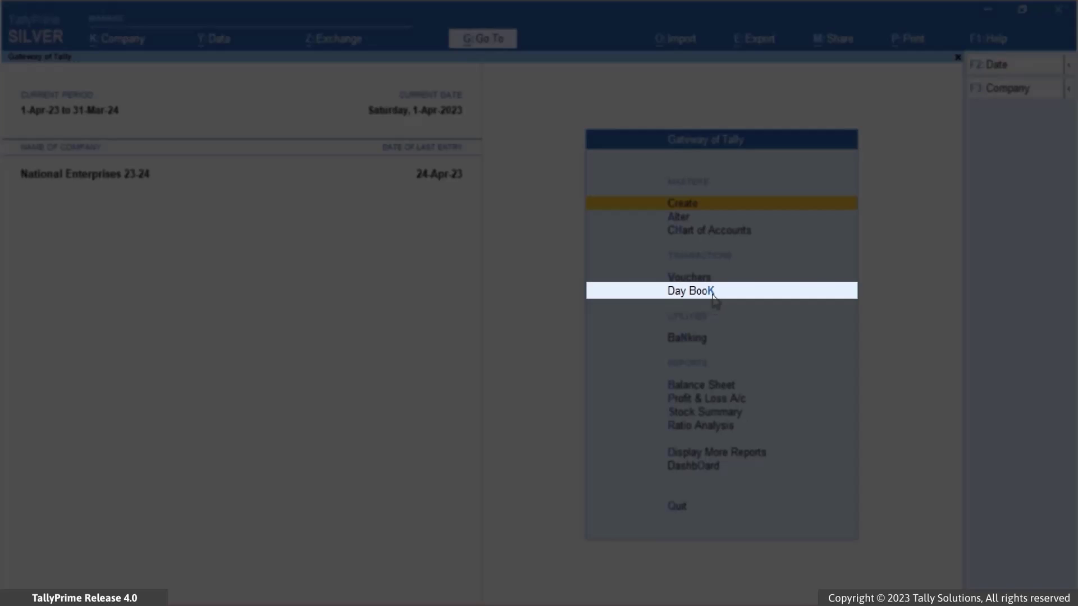
click(714, 297)
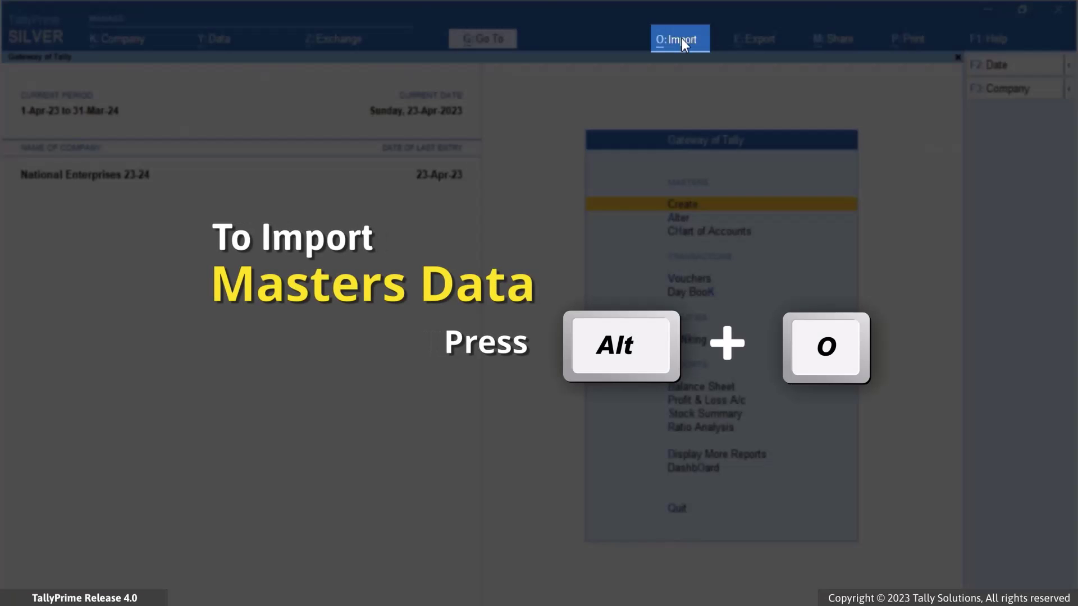
- Start a new transactions mapping template based on the Invoices worksheet of Sales Transactions.xlsx
click(682, 39)
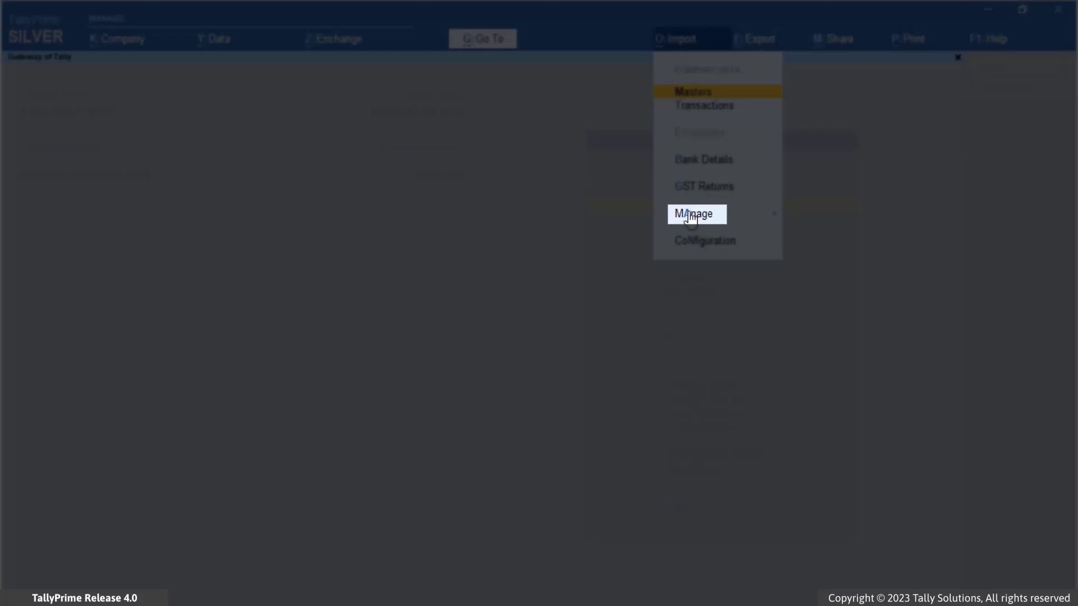
click(691, 219)
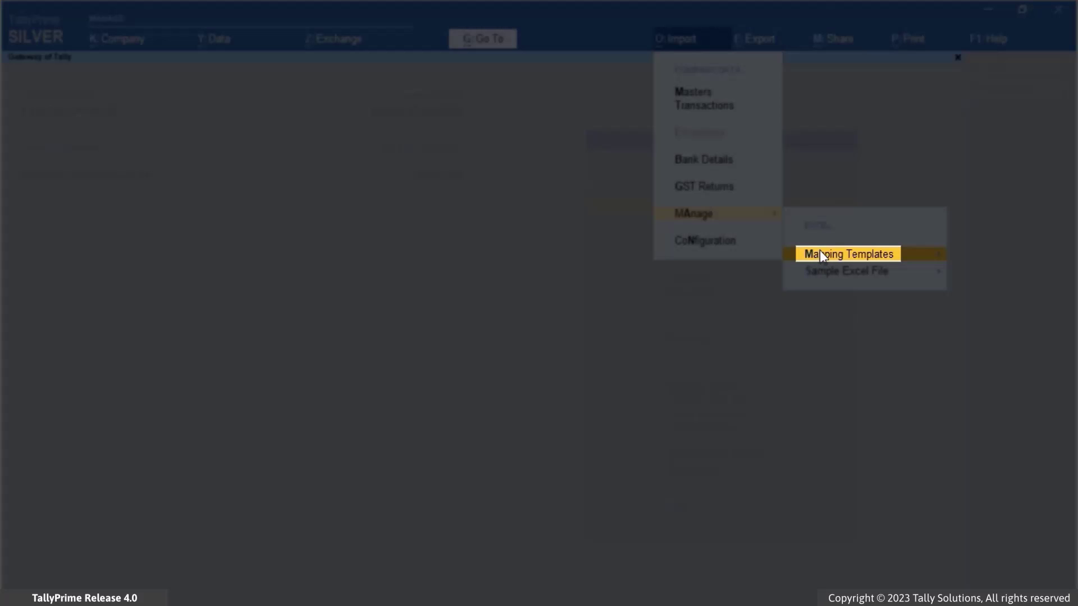
click(820, 250)
key(Down)
key(Down)
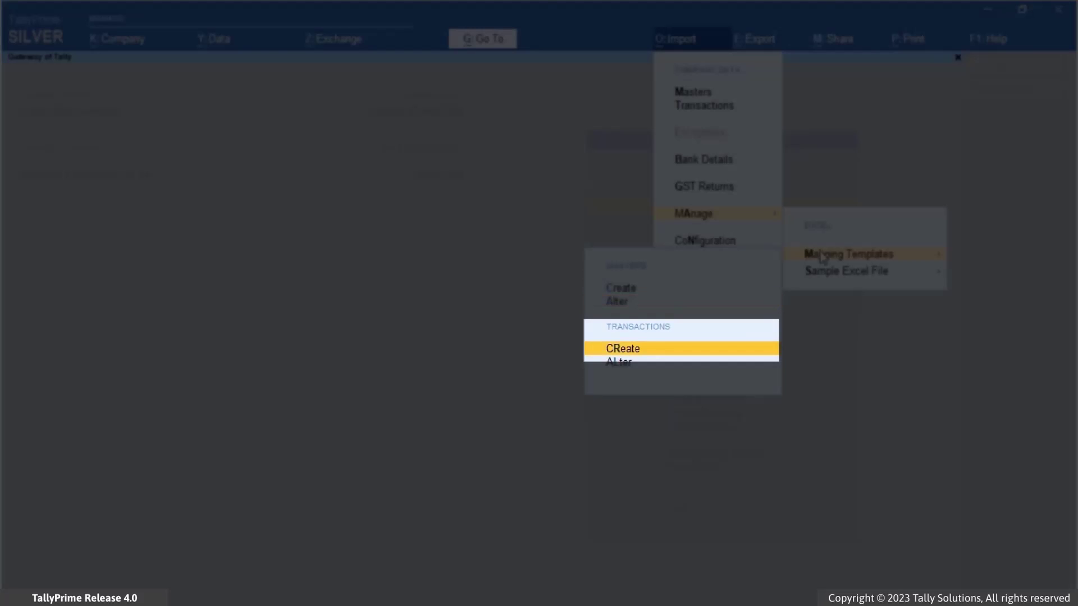
click(655, 350)
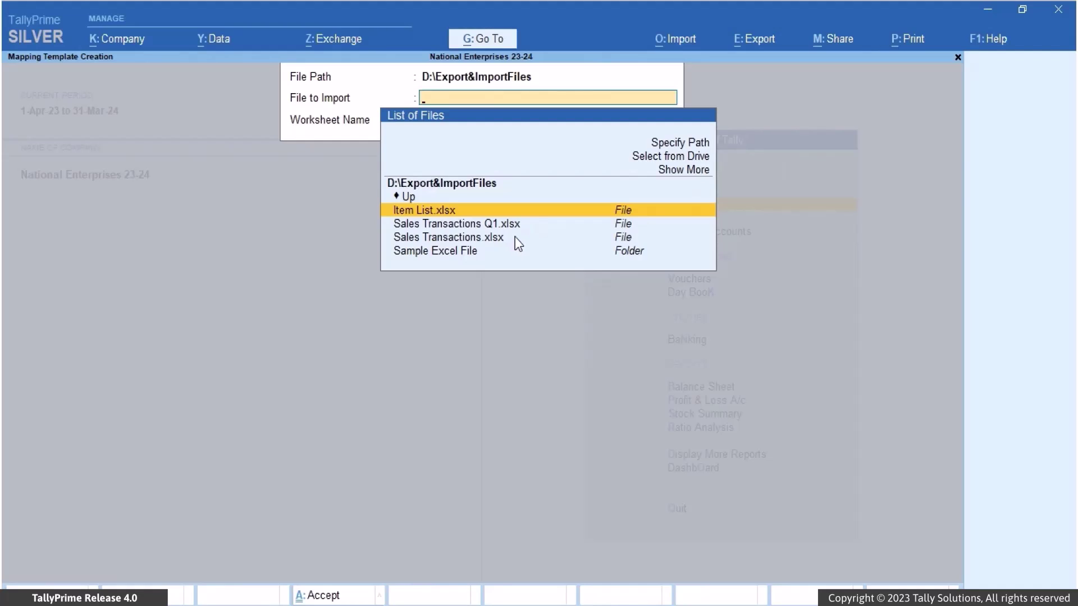
click(516, 243)
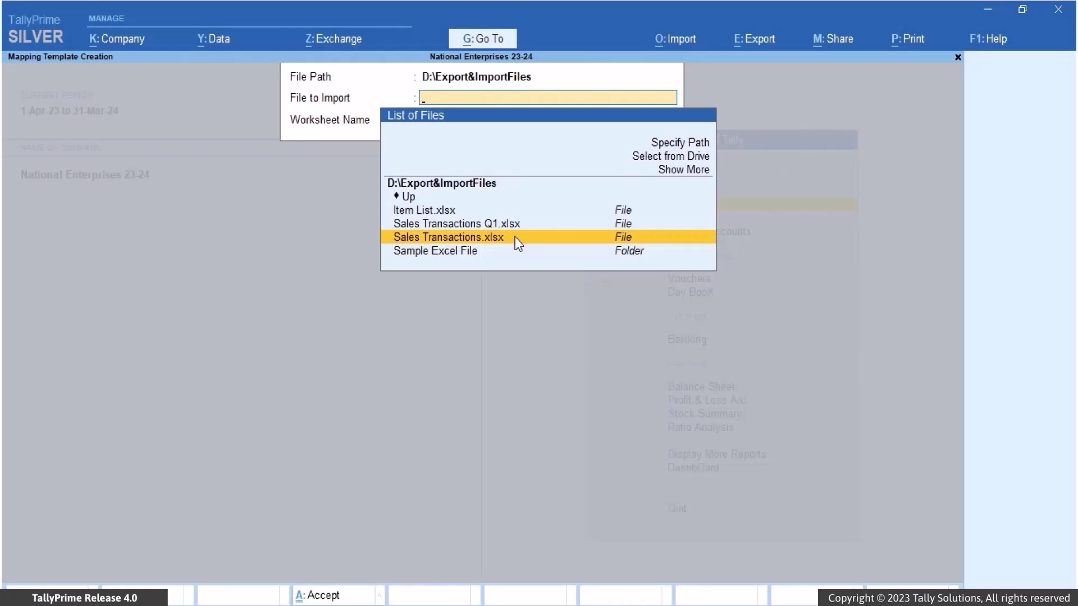
click(515, 238)
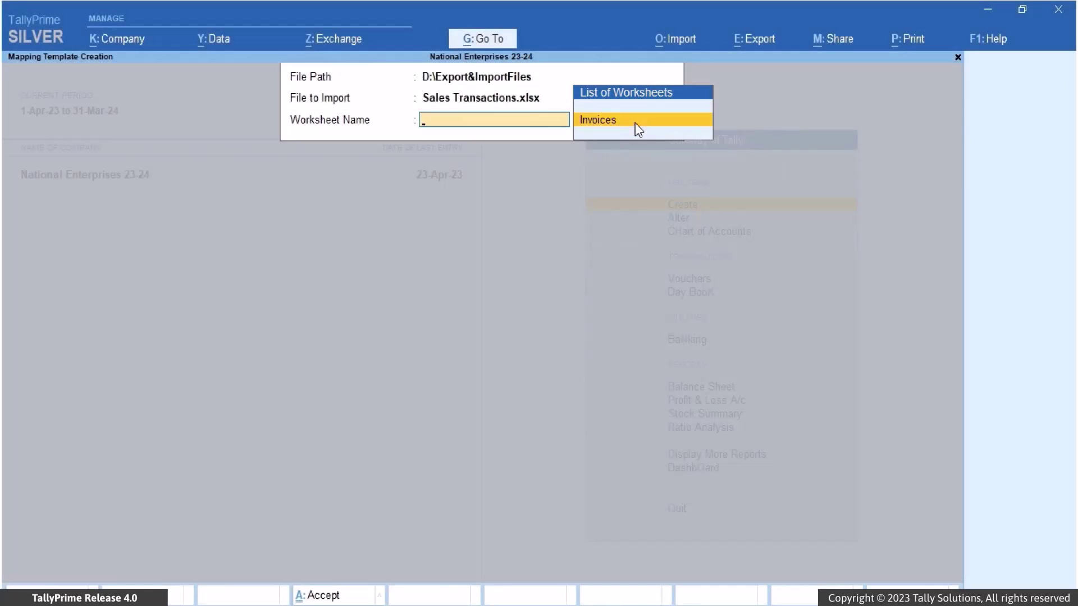
click(637, 124)
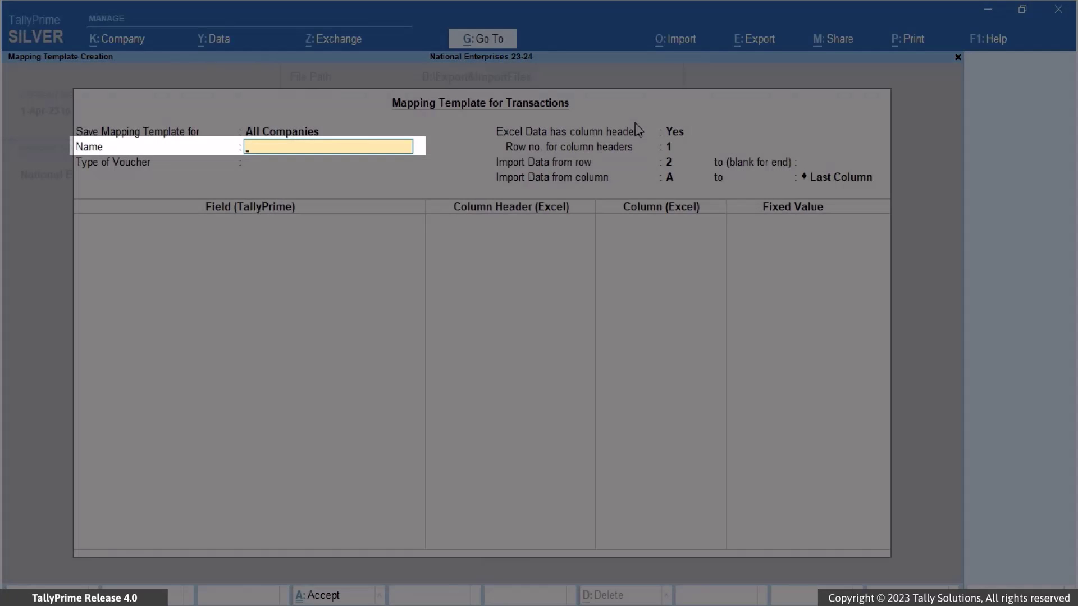
- Name the mapping template Sales Q2 and set its type of voucher to Accounting Vouchers
text(Sales Q2)
key(Return)
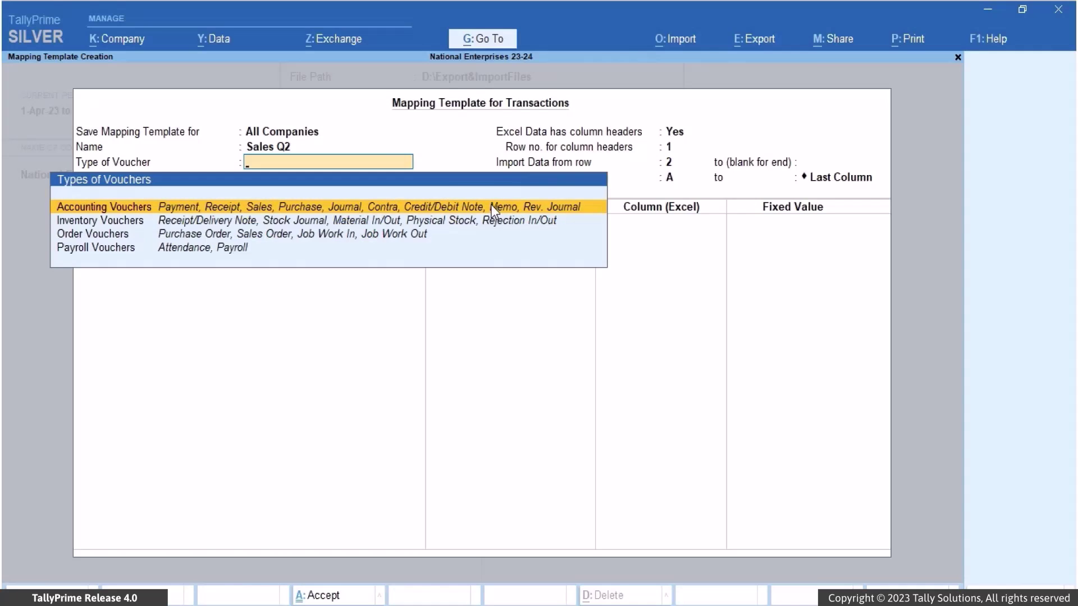
click(492, 207)
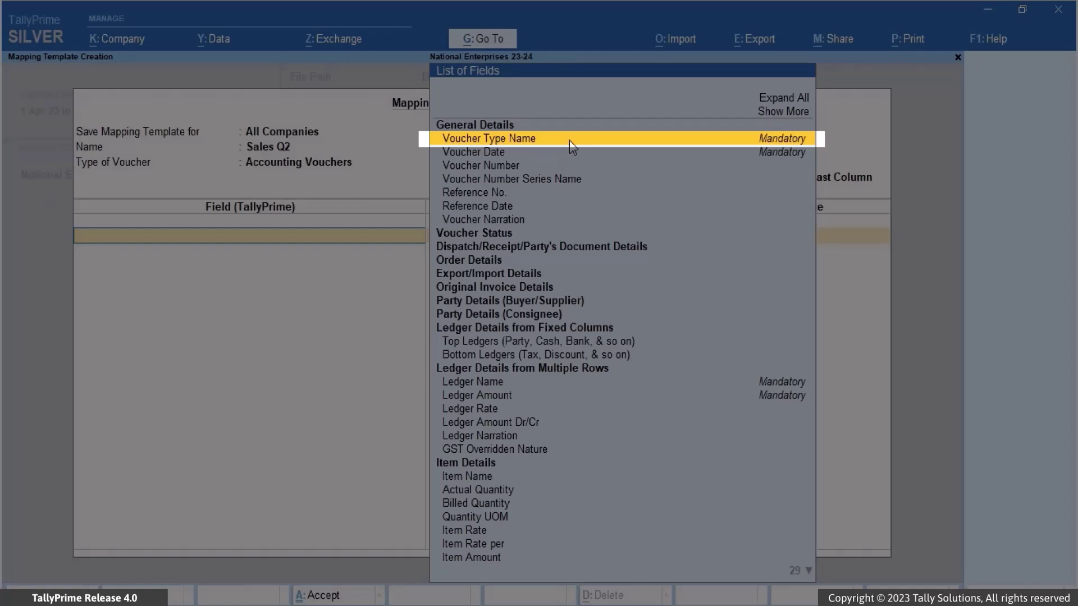
- Map Voucher Type Name, Voucher Date and Voucher Number in the Sales Q2 template to the Excel columns Voucher Type, Date and Invoice Number
click(569, 141)
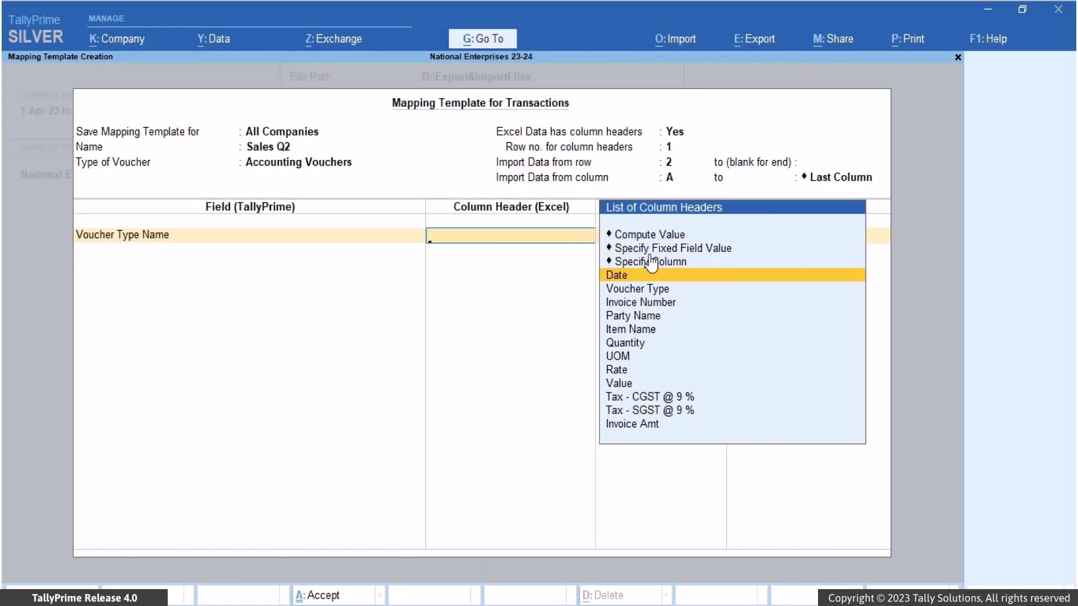
click(678, 297)
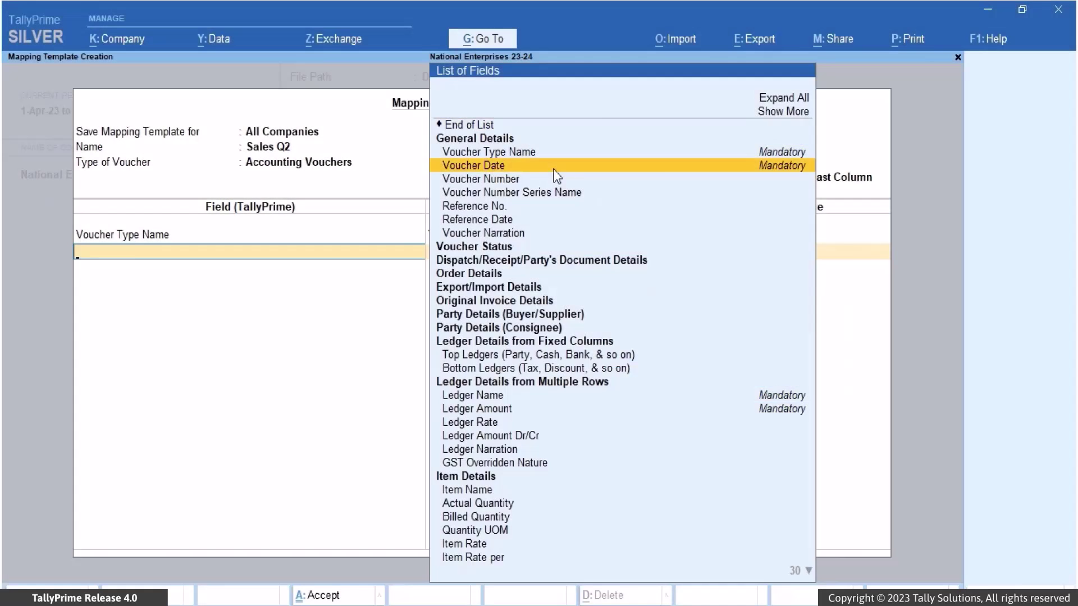
click(554, 170)
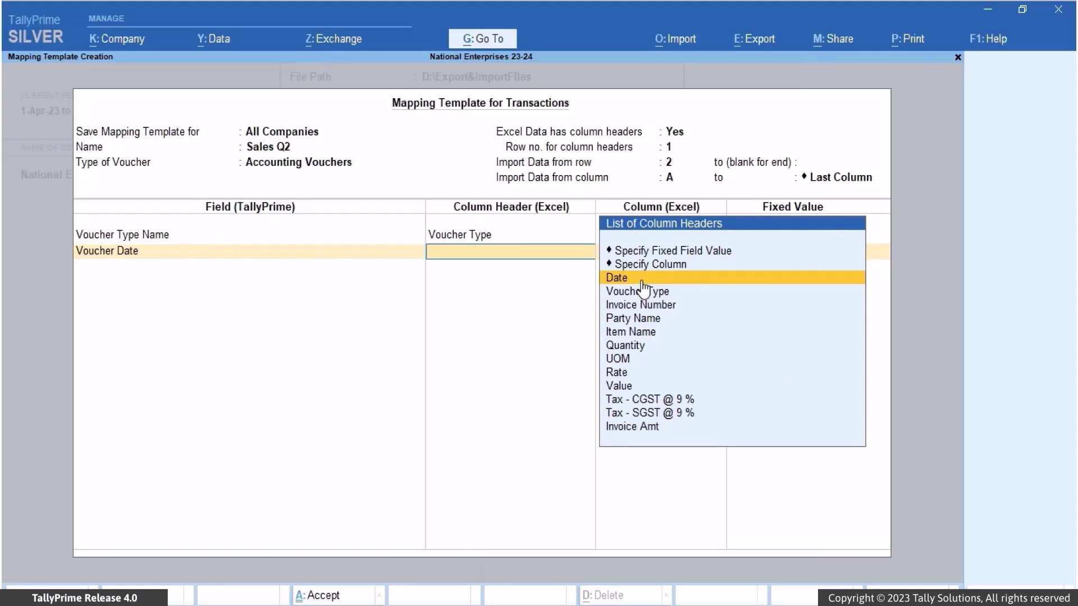
click(644, 287)
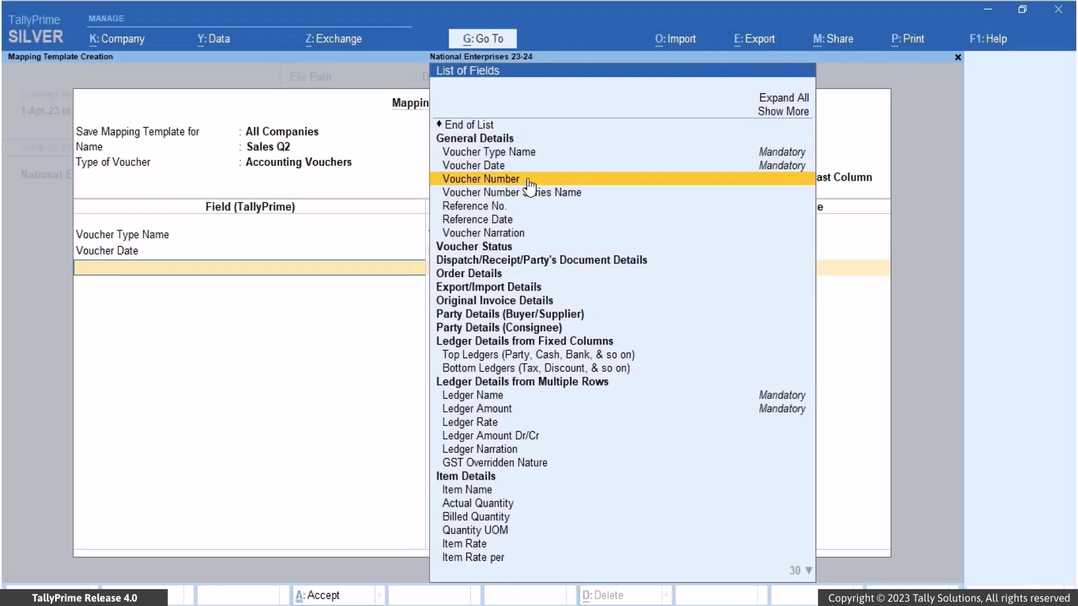
click(528, 181)
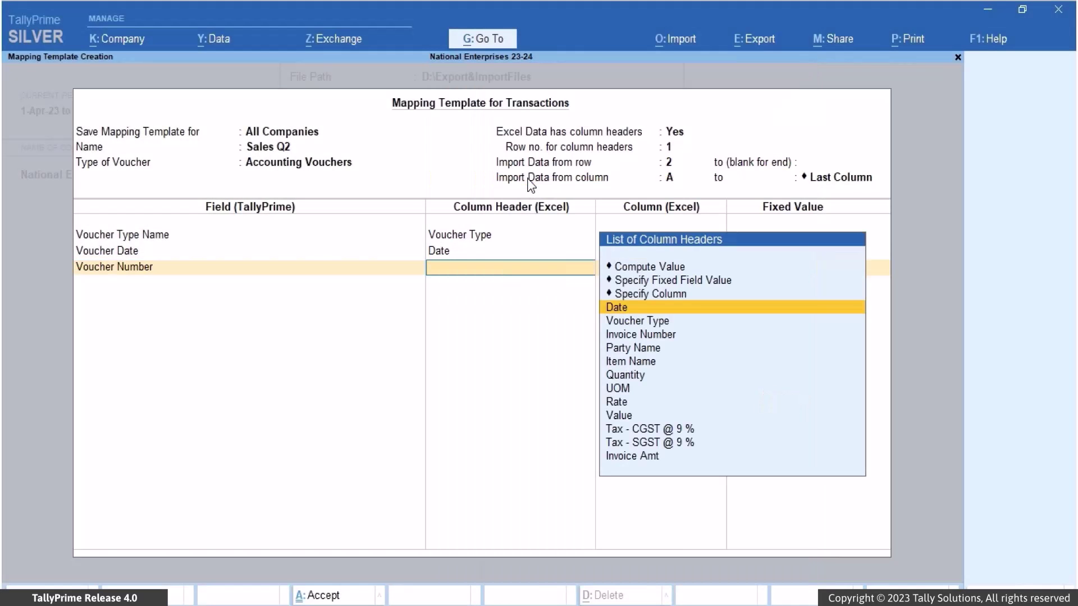
click(680, 336)
- Add the Top Ledgers group, mapping Ledger Name to Party Name and Ledger Amount to Invoice/Voucher Nett Amount
text(Led)
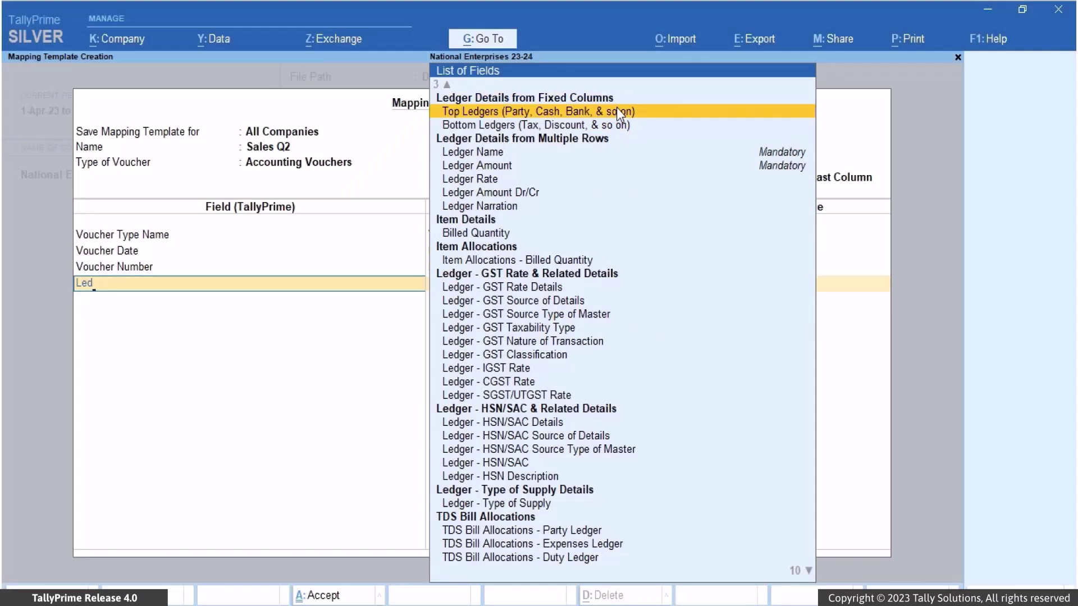
click(618, 111)
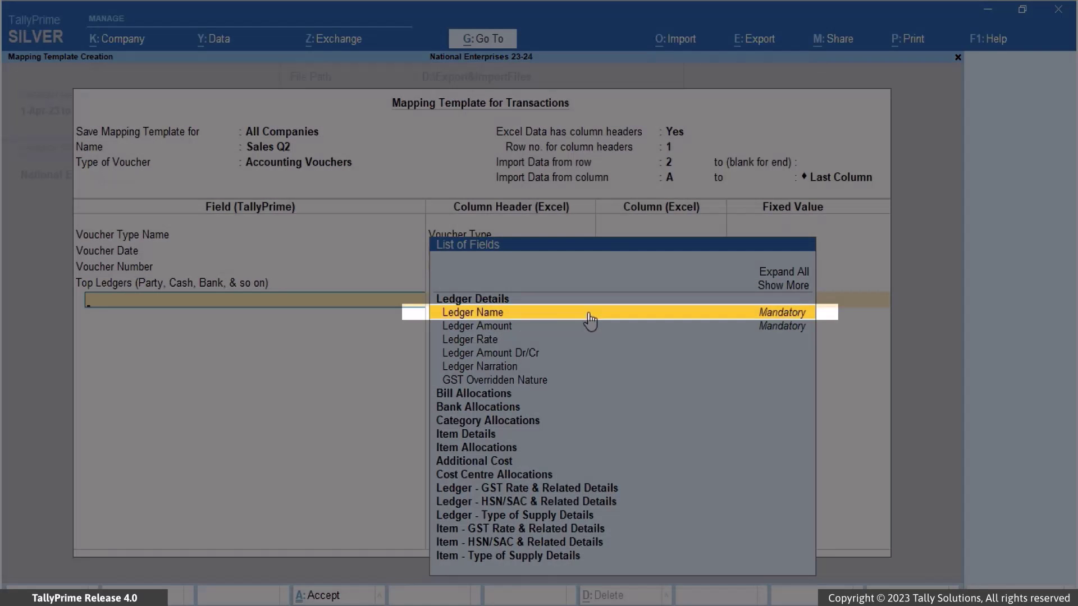
click(589, 313)
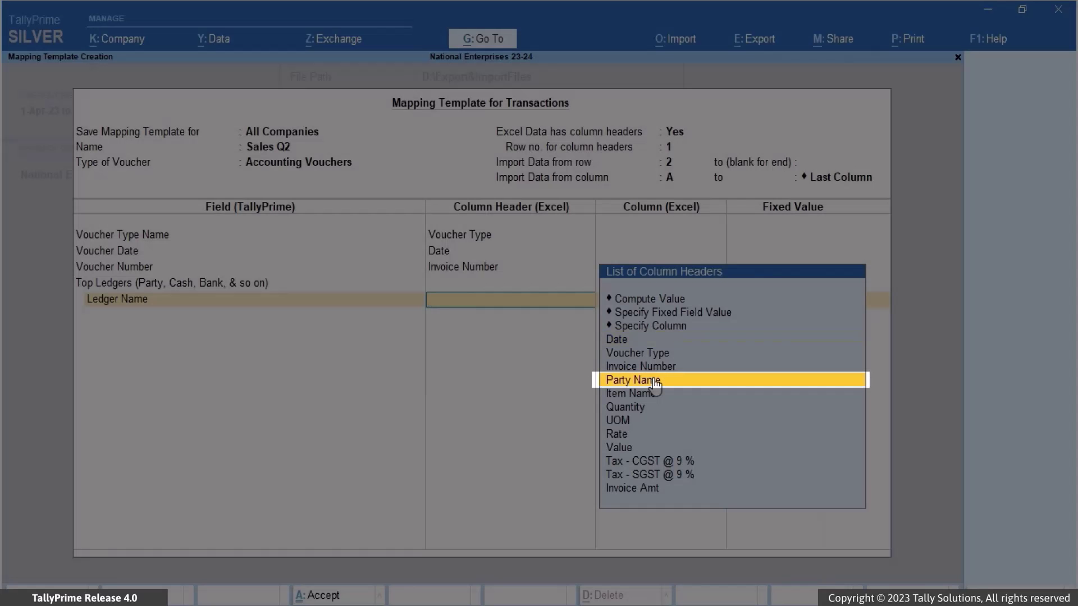
click(654, 381)
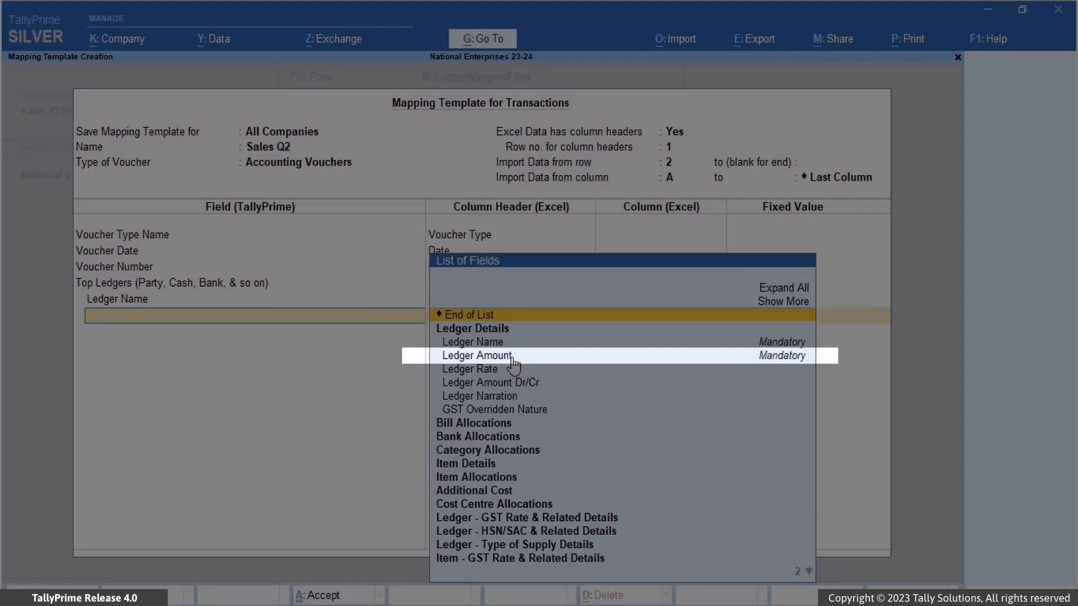
click(512, 358)
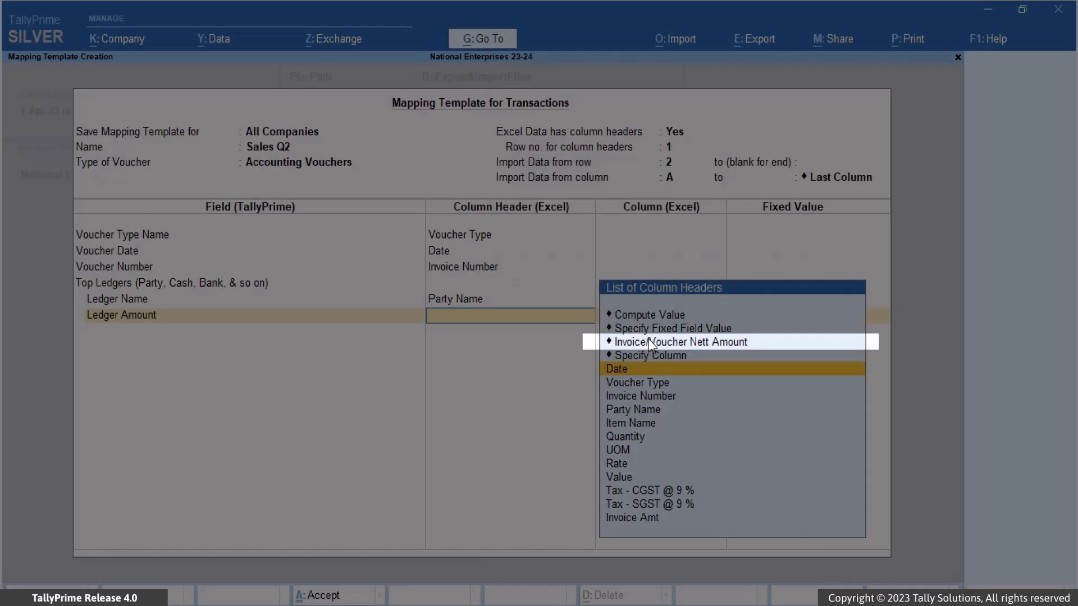
click(651, 344)
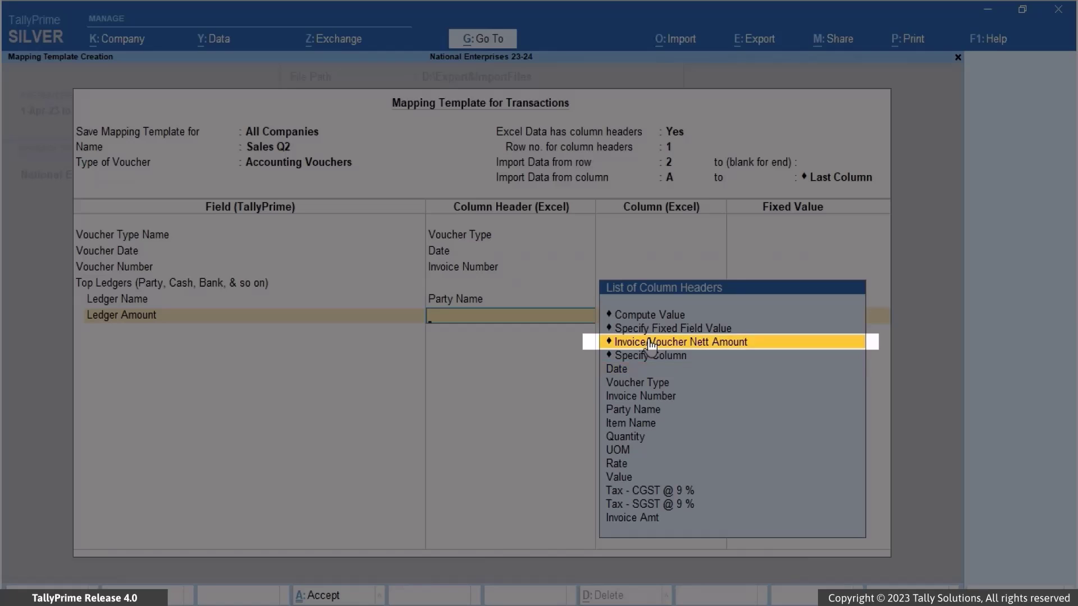
click(649, 345)
- Add a Bottom Ledgers group with Ledger Name fixed as Sales and Ledger Amount mapped to the Value column
text(Bo)
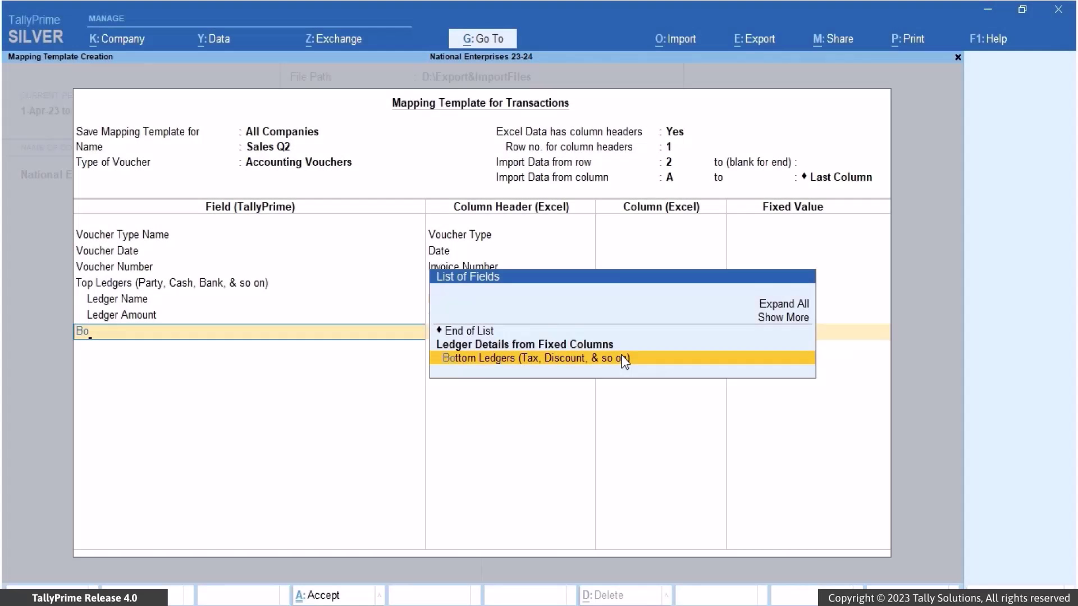
click(623, 358)
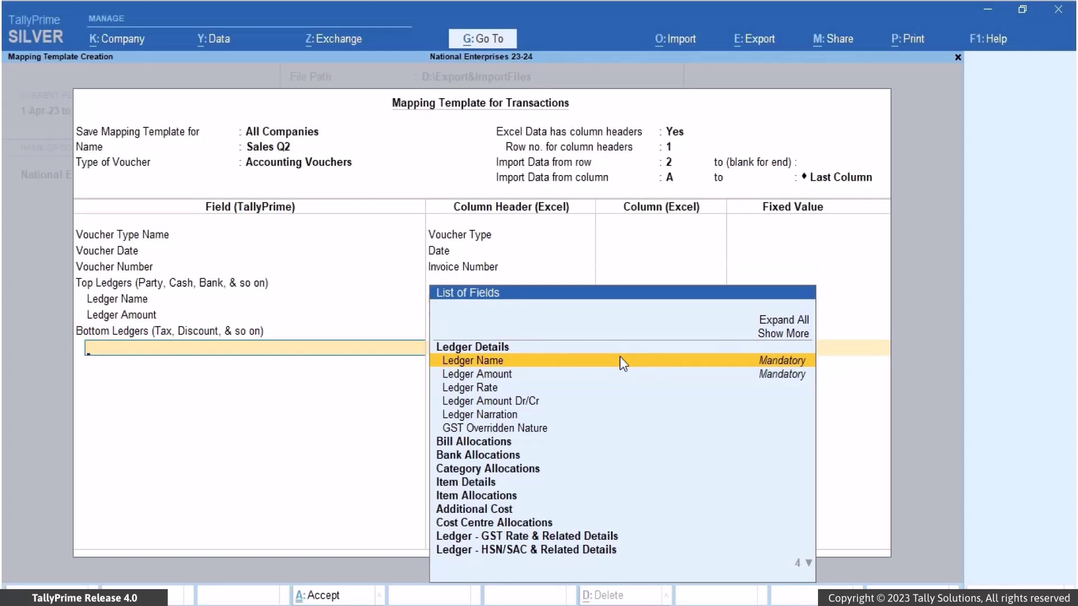
click(621, 359)
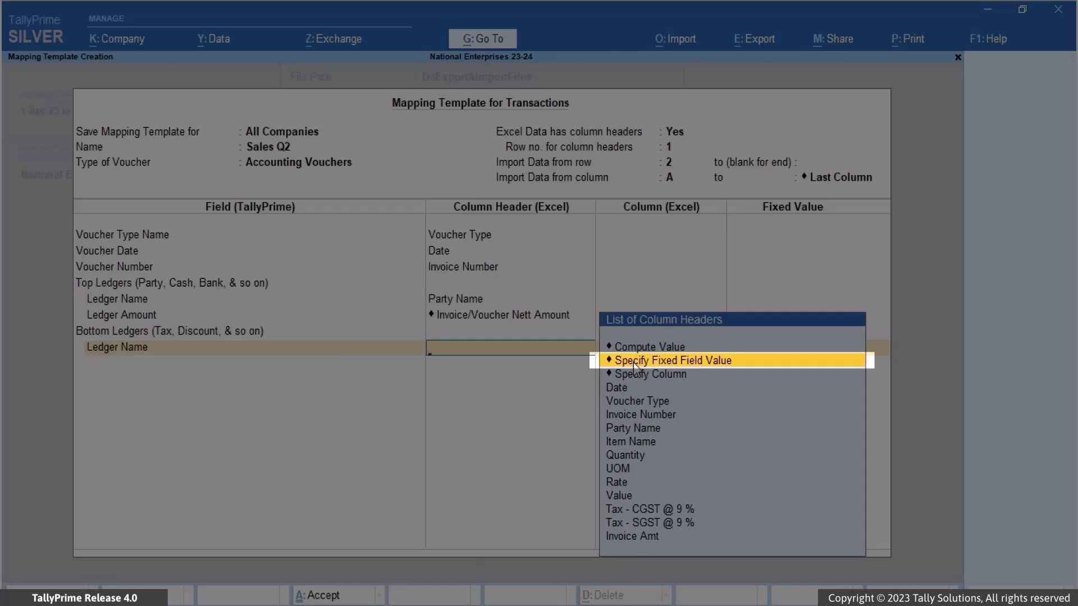
click(635, 362)
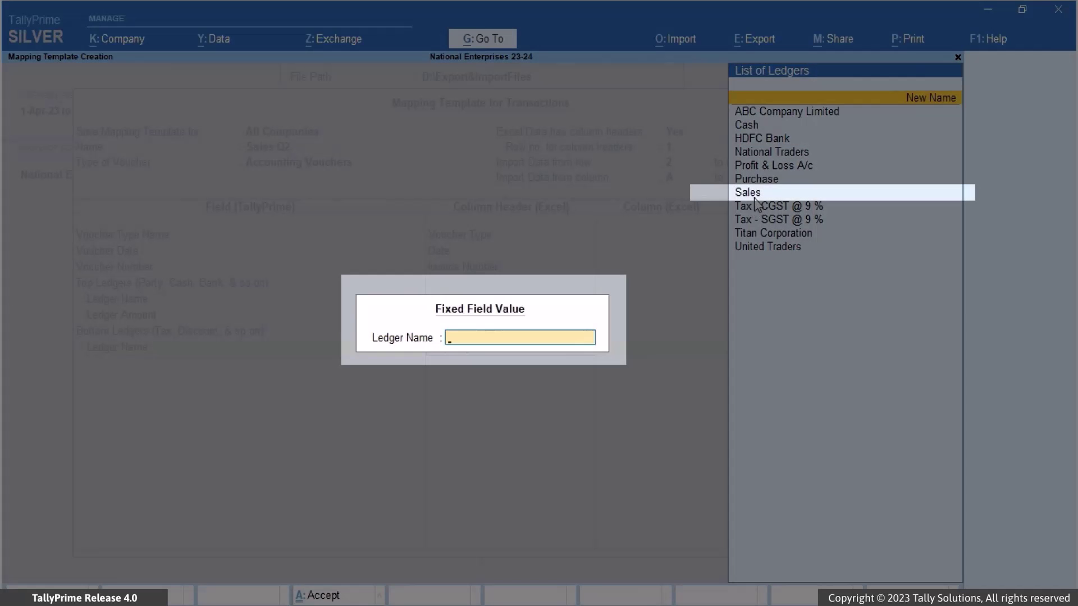
click(755, 197)
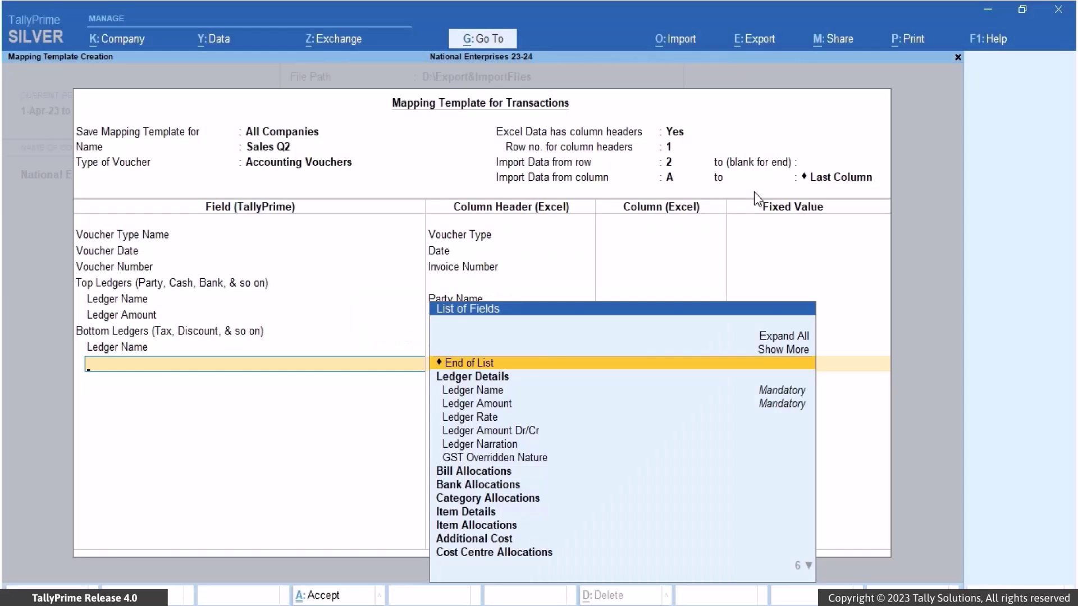
click(507, 403)
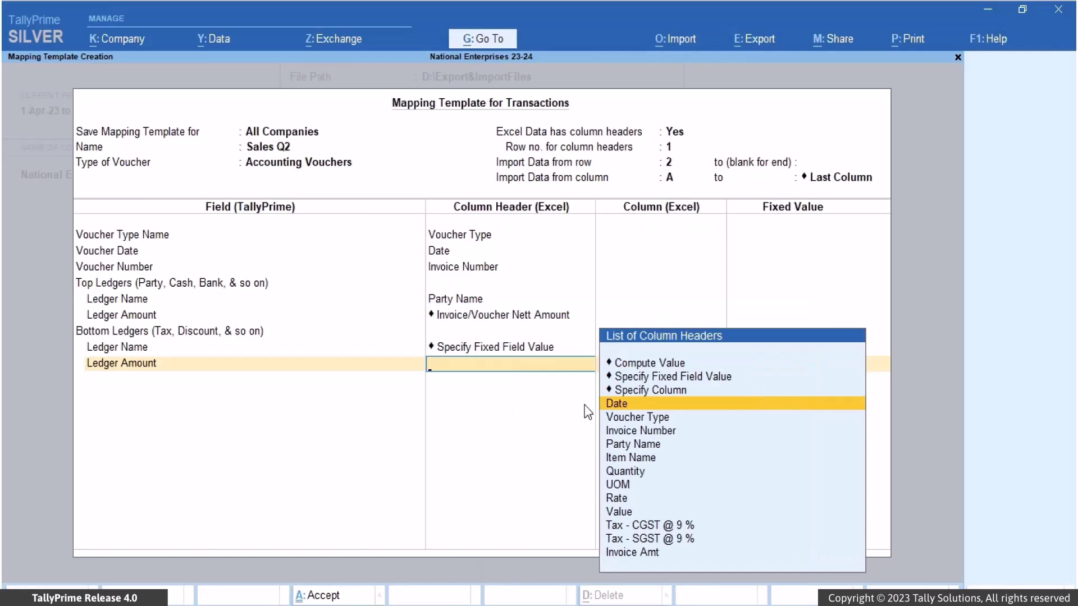
click(619, 513)
- Under the Sales ledger, map Item Name to the Item Name column and Billed Quantity to Quantity
text(Item)
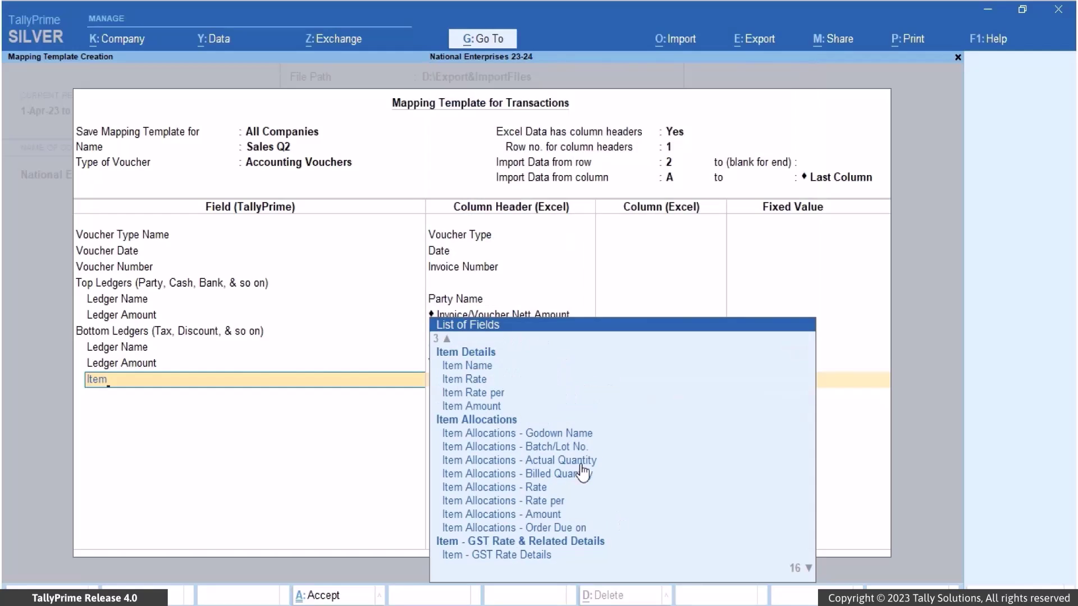
click(492, 370)
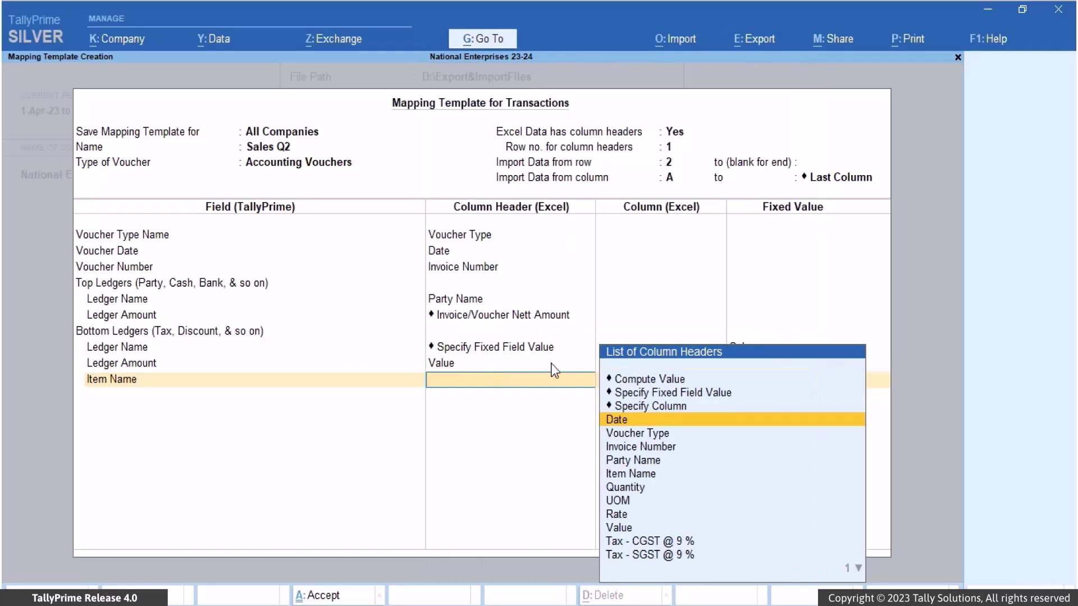
click(653, 475)
text(Bill)
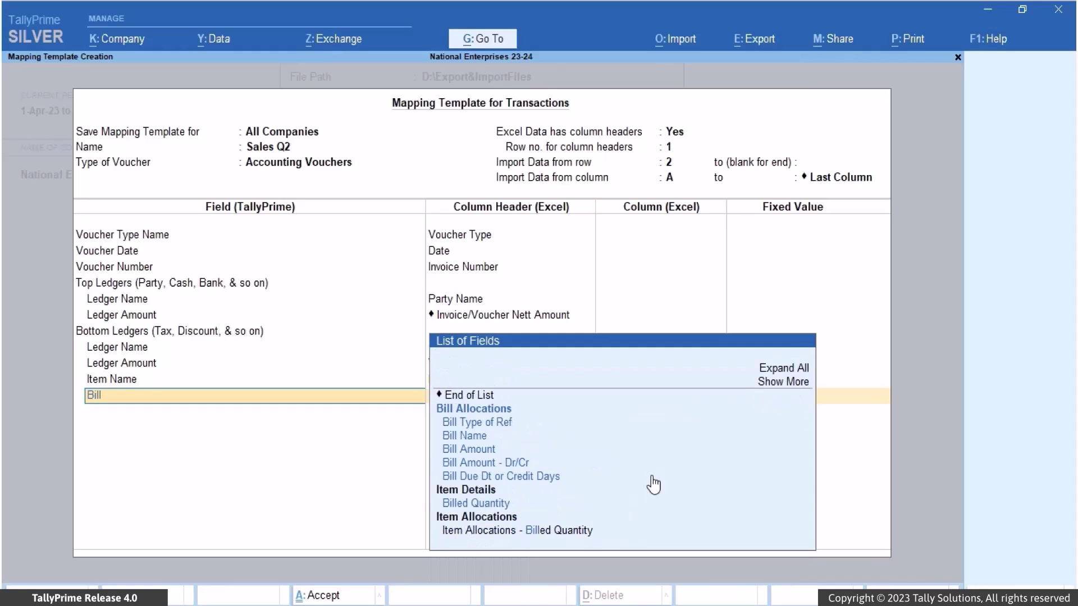
click(513, 503)
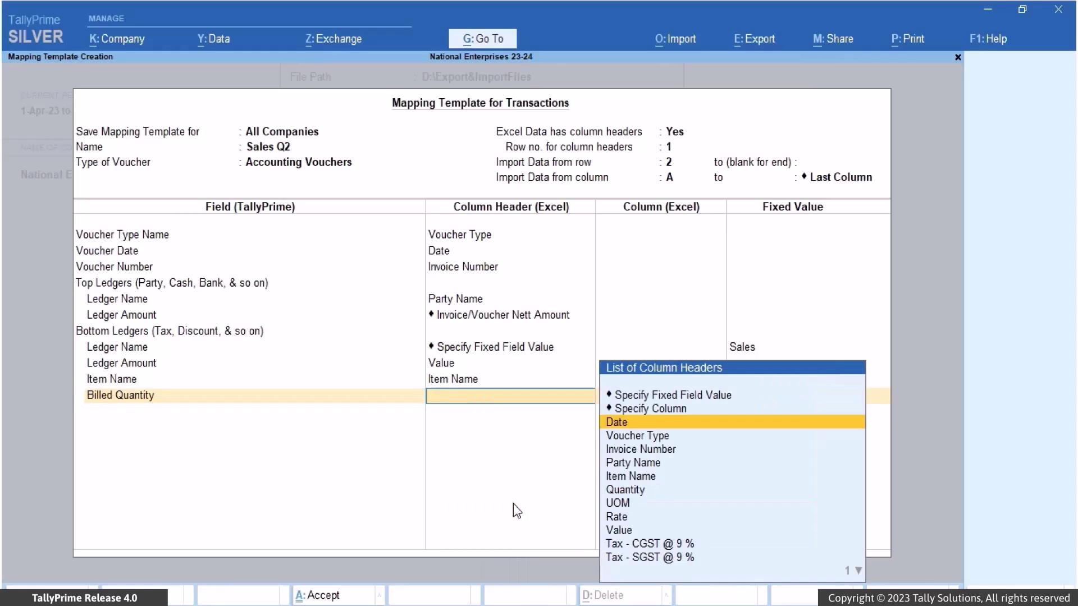
click(634, 493)
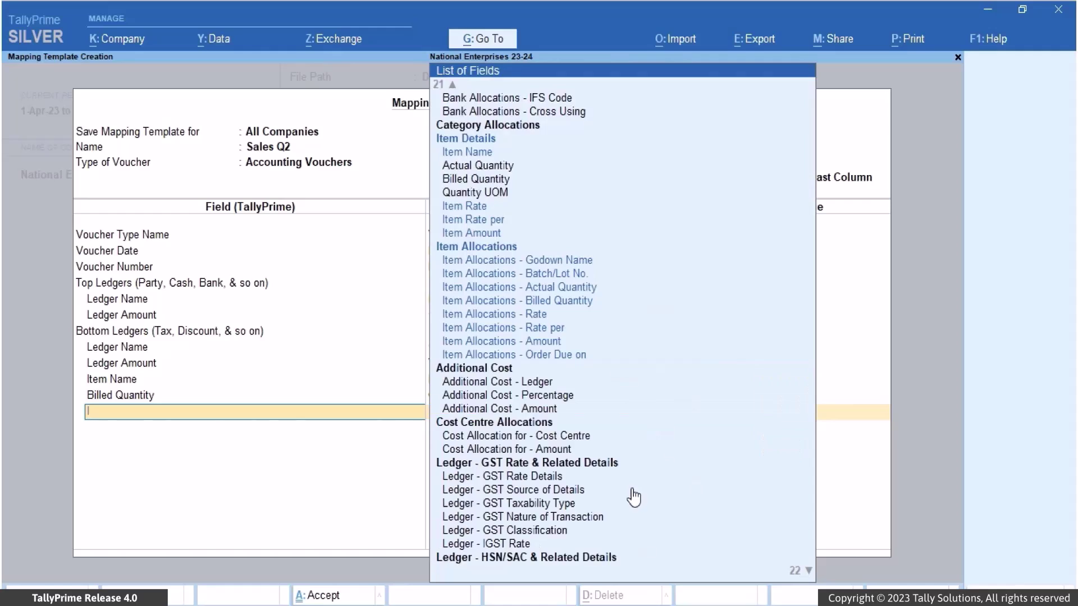
- Map Item Rate to the Rate column and Item Amount to the Value column, completing the Sales ledger group
text(Item)
click(480, 413)
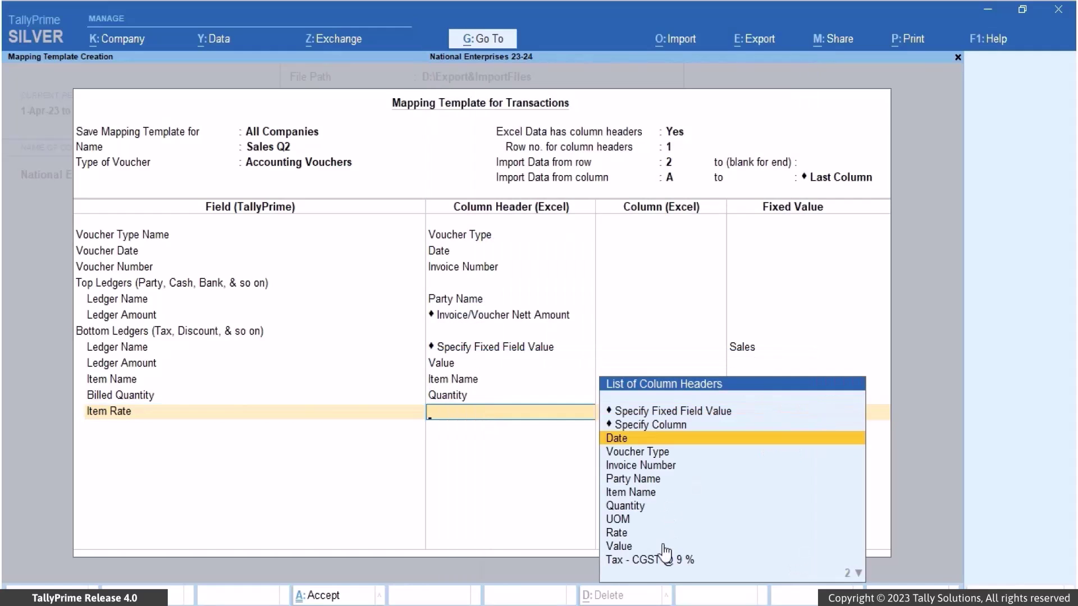
click(626, 533)
text(Item)
click(532, 194)
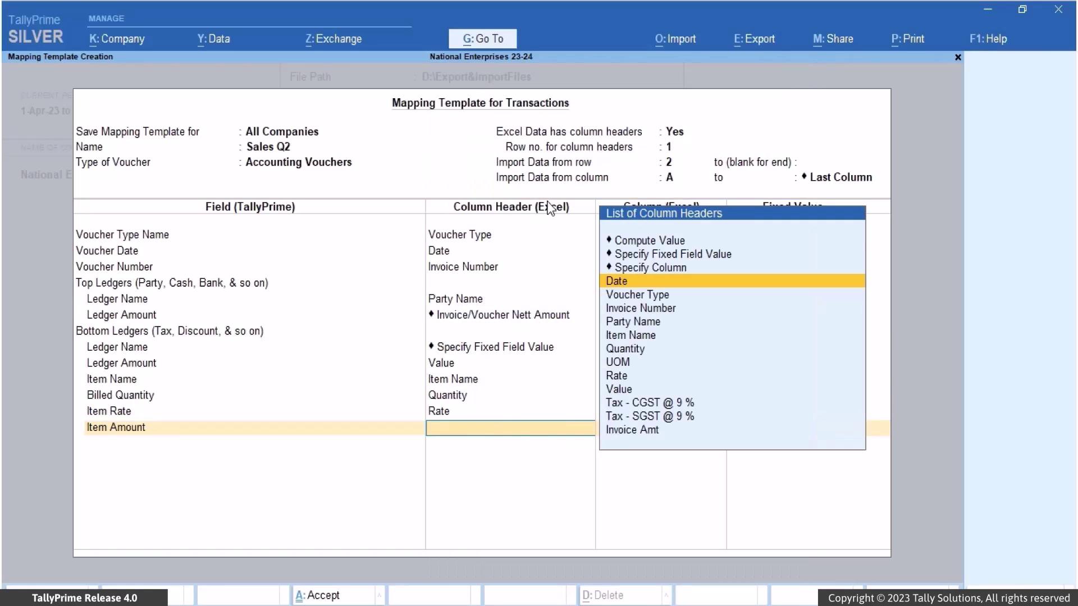
click(625, 390)
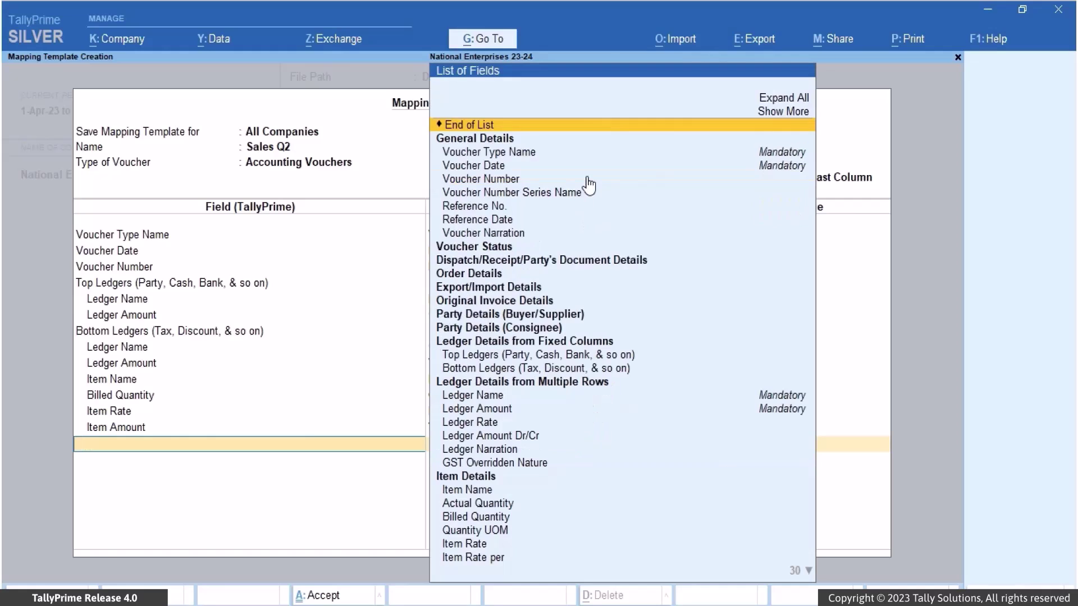
- Add a second Bottom Ledgers group with Ledger Name fixed as Tax - CGST @ 9 % and Ledger Amount mapped to the Tax - CGST @ 9 % column
text(Bot)
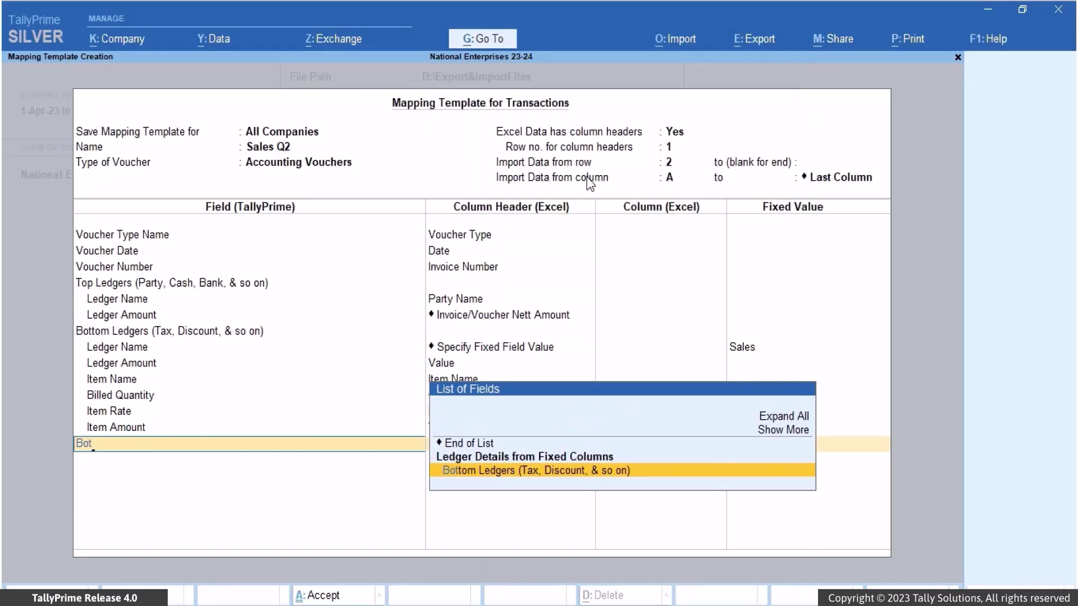
click(550, 474)
click(602, 217)
click(711, 288)
click(765, 207)
click(685, 218)
click(660, 453)
click(605, 224)
- Add a Bottom Ledgers group with the fixed ledger Tax - SGST @ 9 %, its amount mapped to the same-named column, and save the Sales Q2 template
click(533, 517)
click(566, 270)
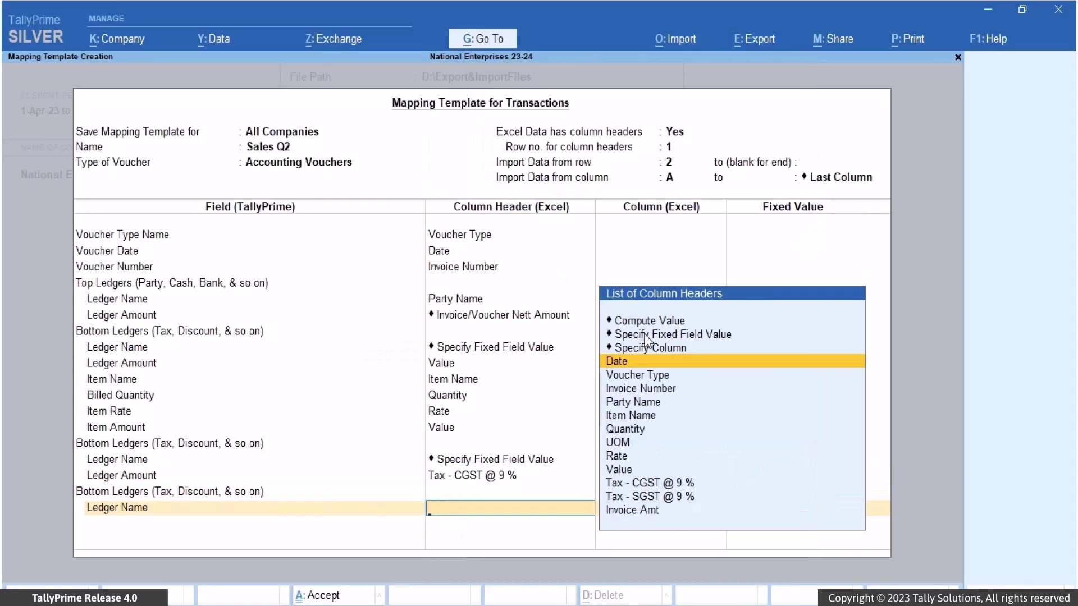
click(644, 337)
click(766, 222)
click(702, 296)
click(640, 512)
click(618, 255)
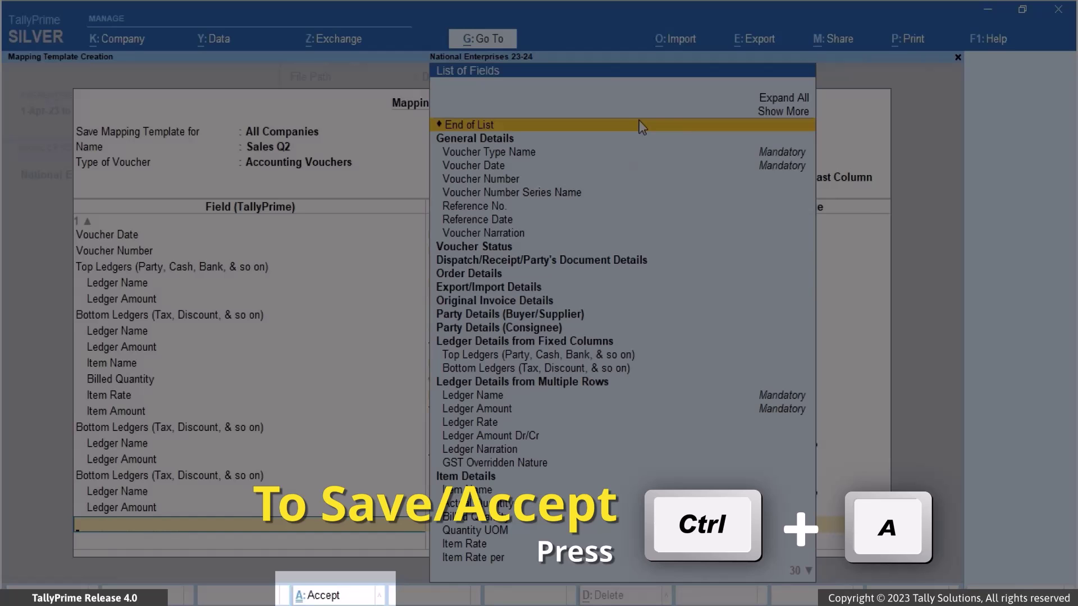
key(ctrl+a)
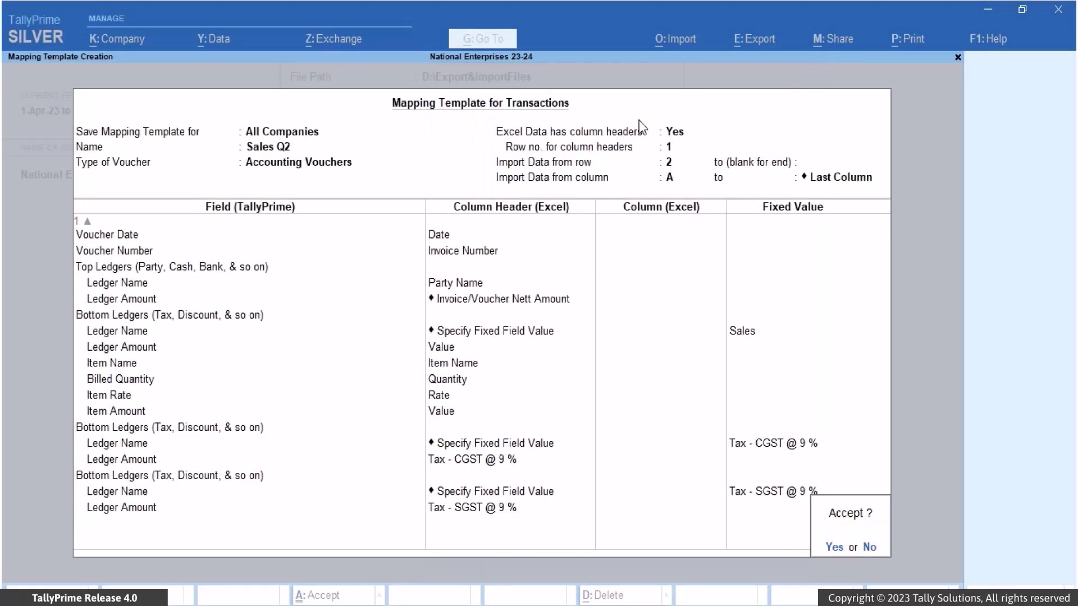
click(834, 548)
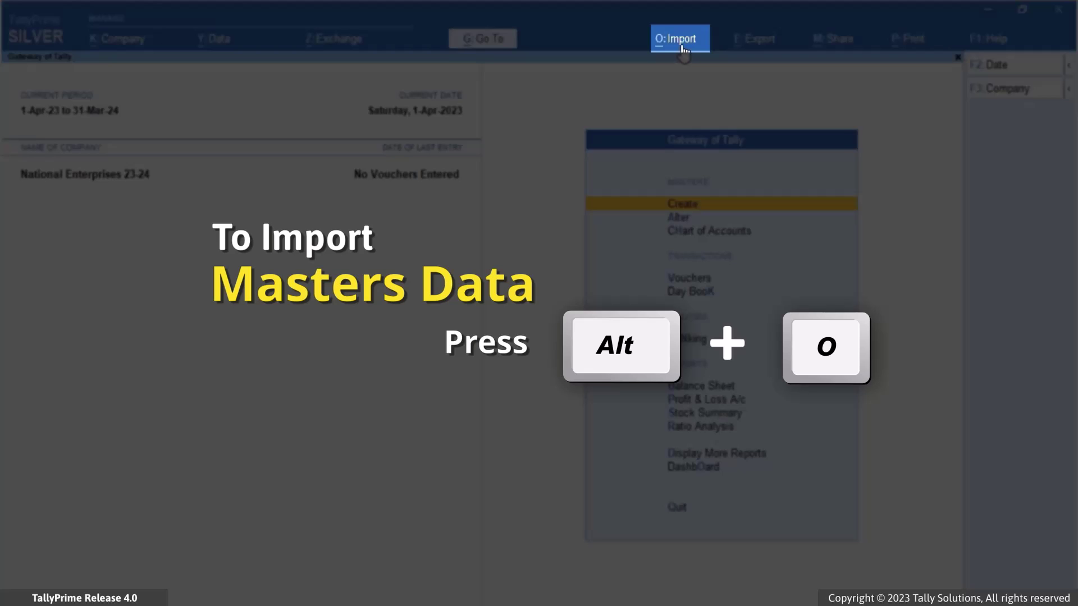
- Set up a transactions import from the Invoices worksheet of Sales Transactions.xlsx using the Sales Q2 mapping template
click(683, 50)
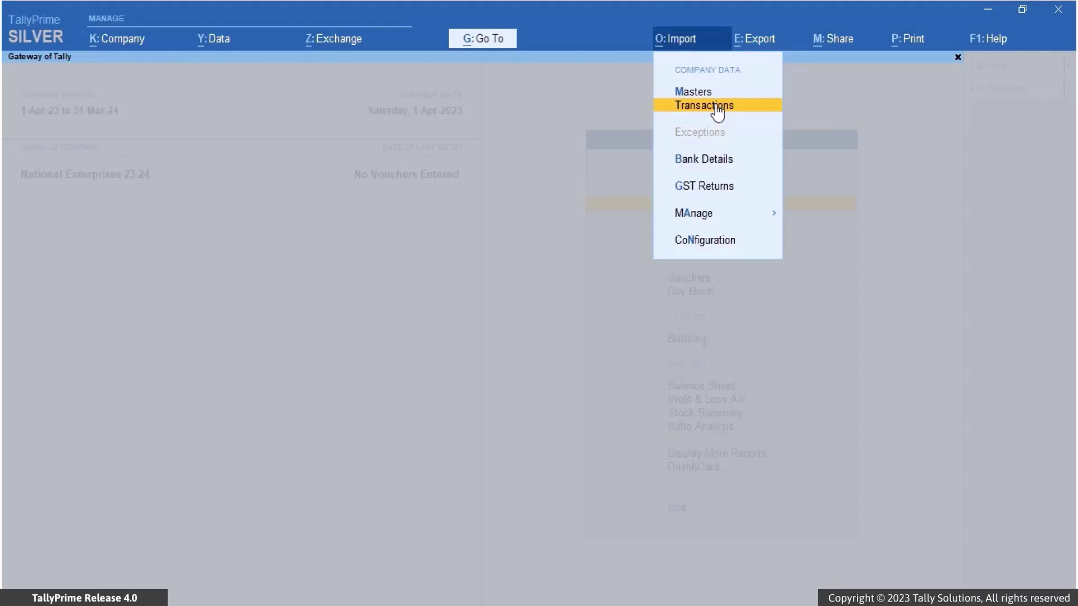
click(717, 109)
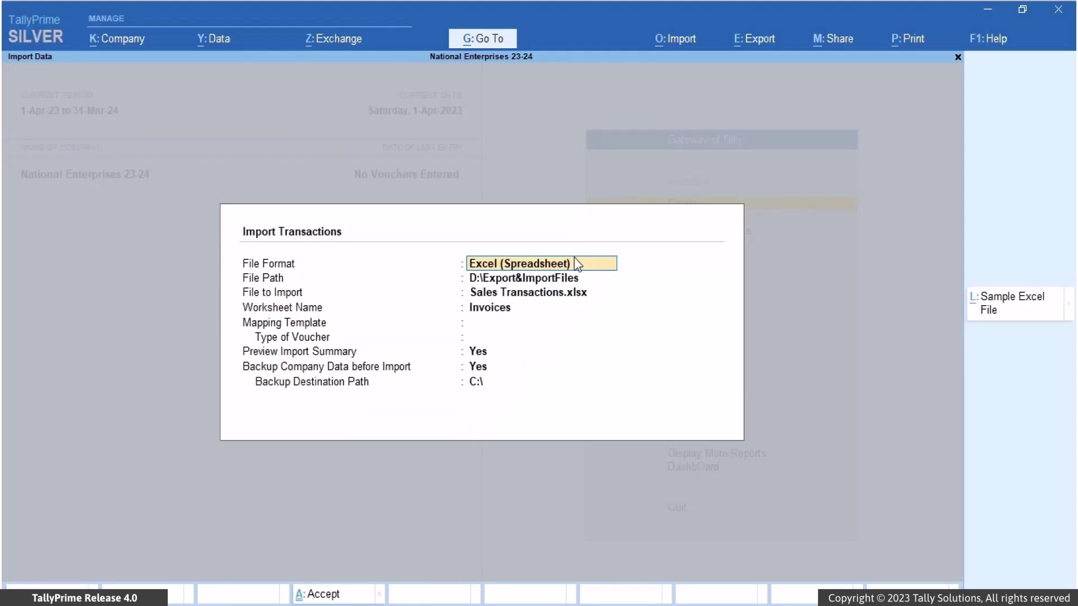
key(Return)
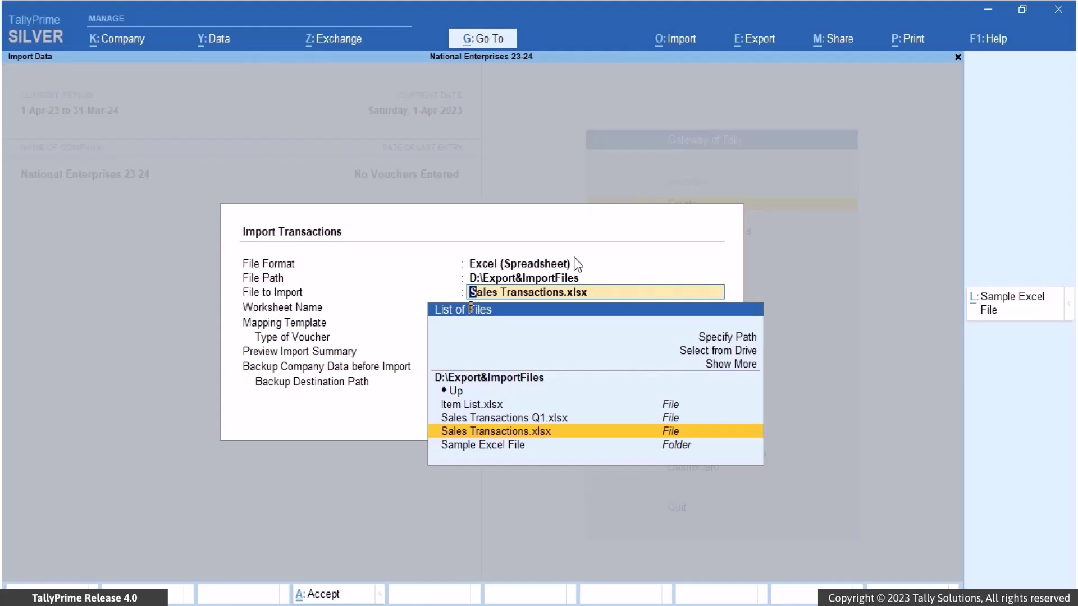
key(Return)
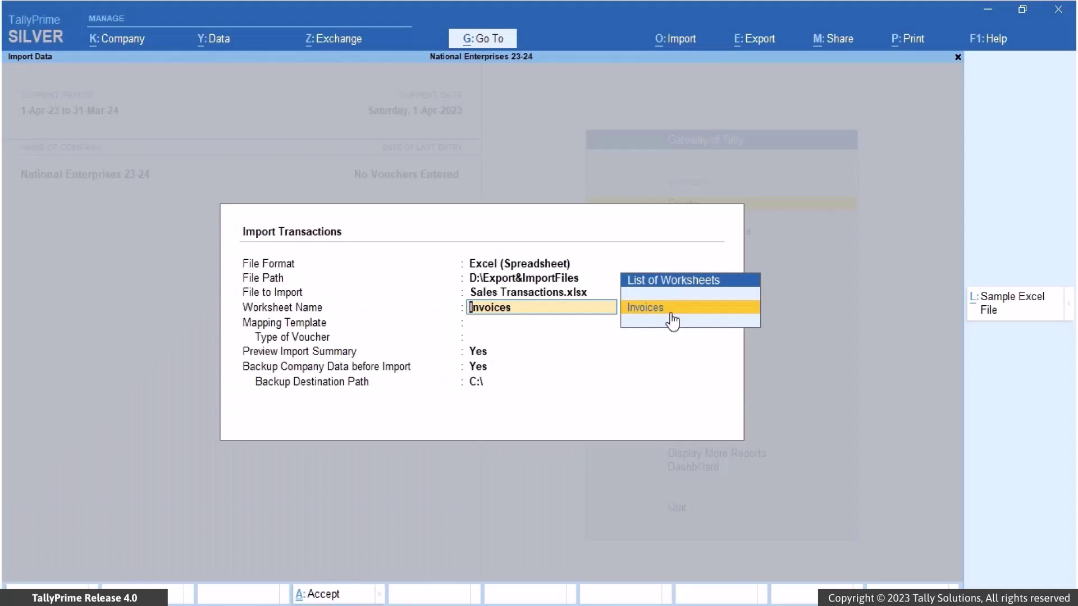
click(671, 312)
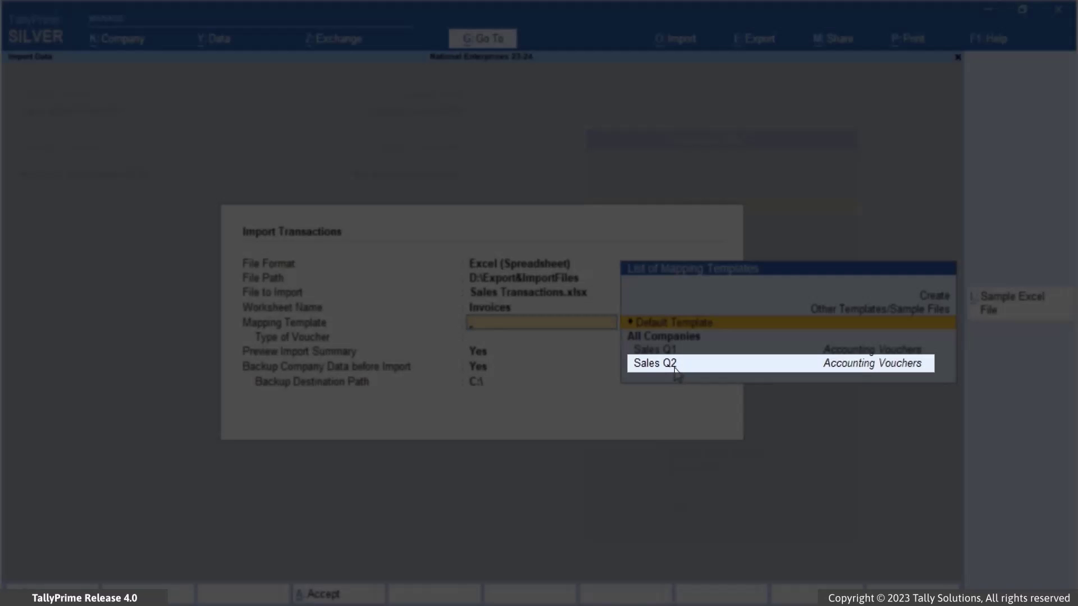
click(674, 368)
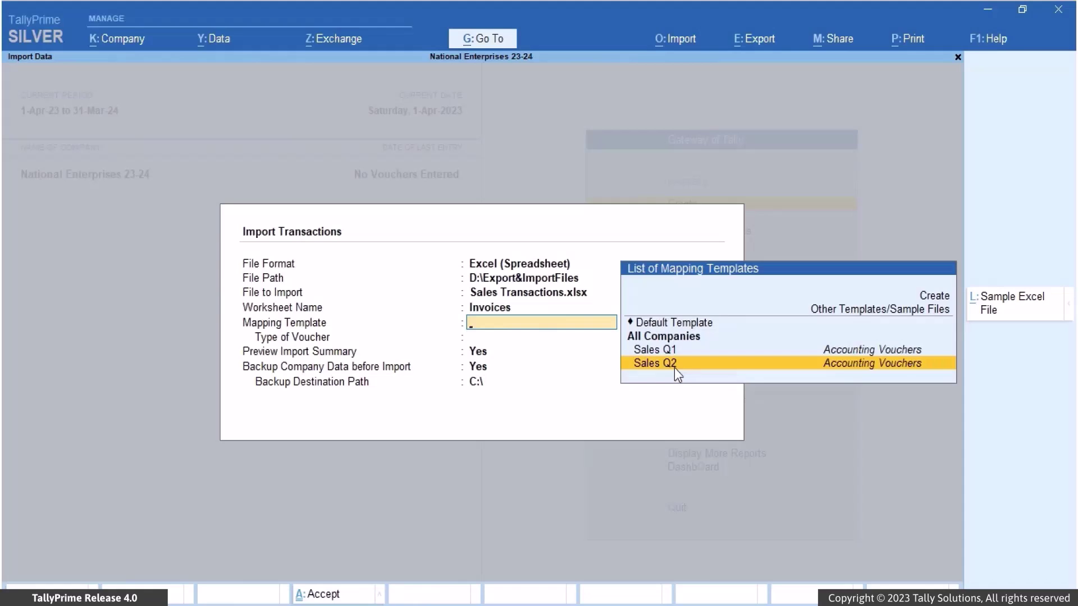
click(675, 369)
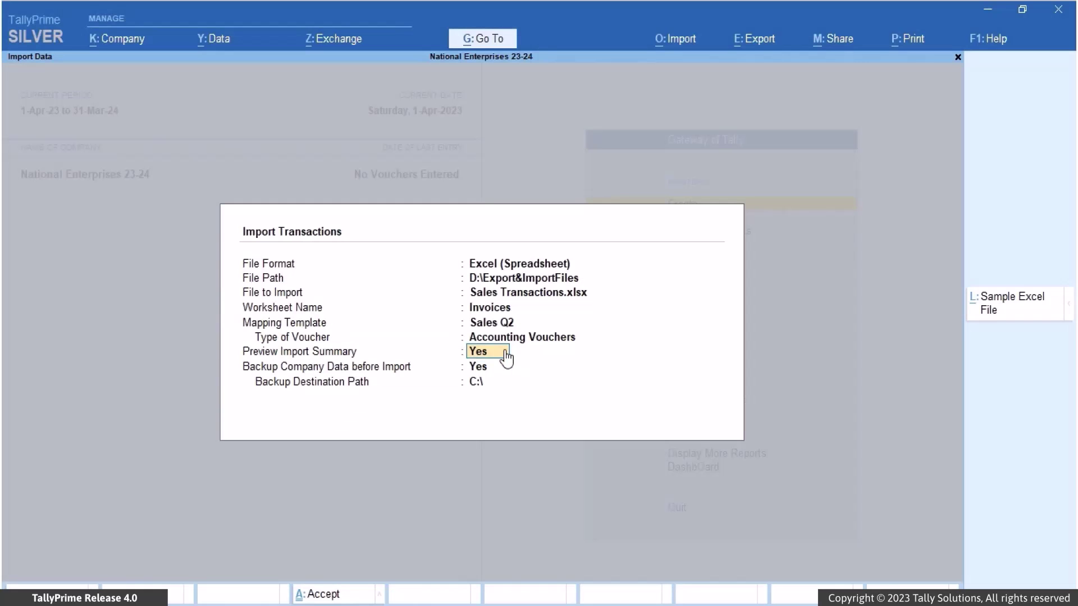
- Keep the import summary preview on, turn off the company data backup, and import the sales vouchers
key(Return)
text(N)
key(Return)
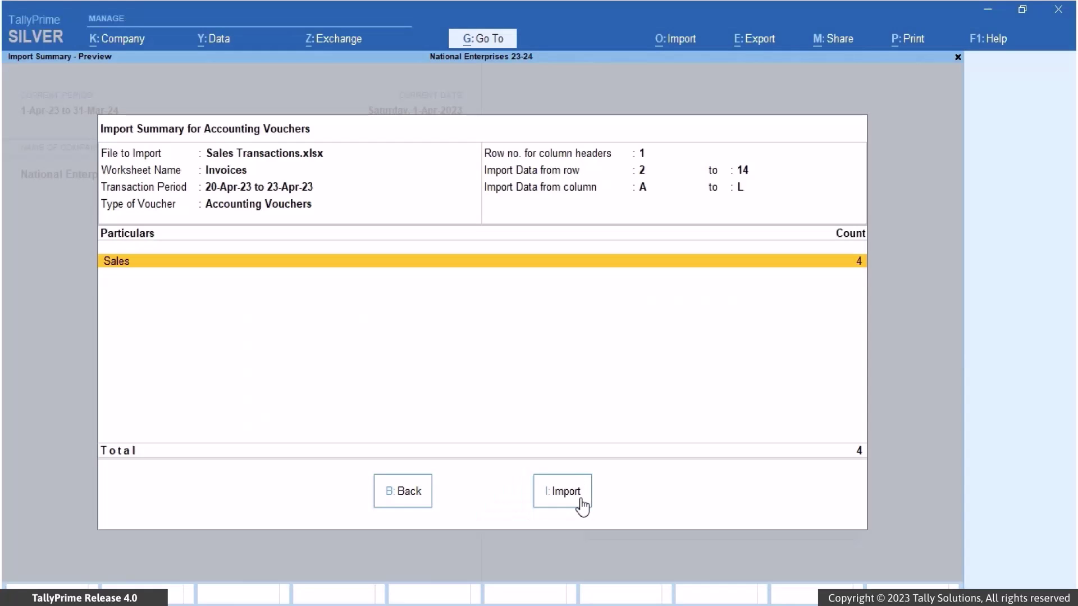
click(580, 499)
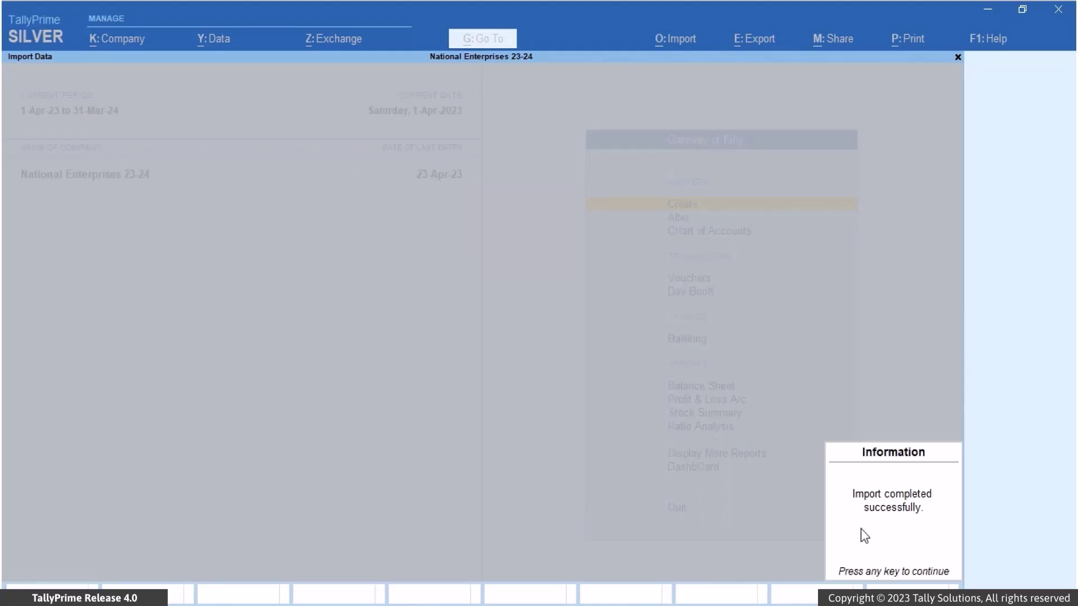
click(832, 563)
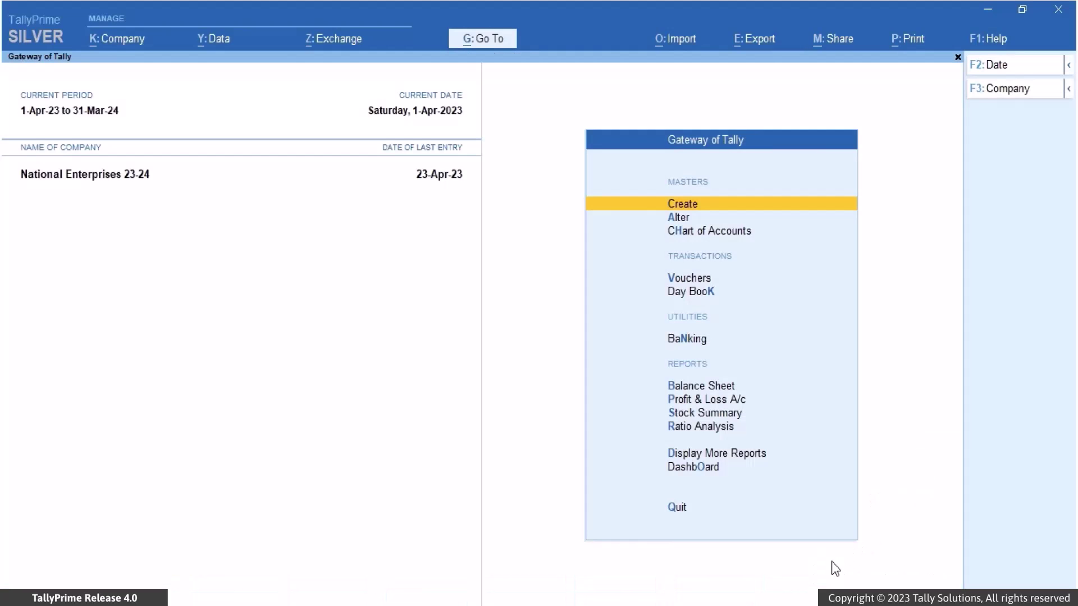
- Open the Day Book to check the imported sales vouchers
key(Down)
key(Down)
key(Down)
key(Down)
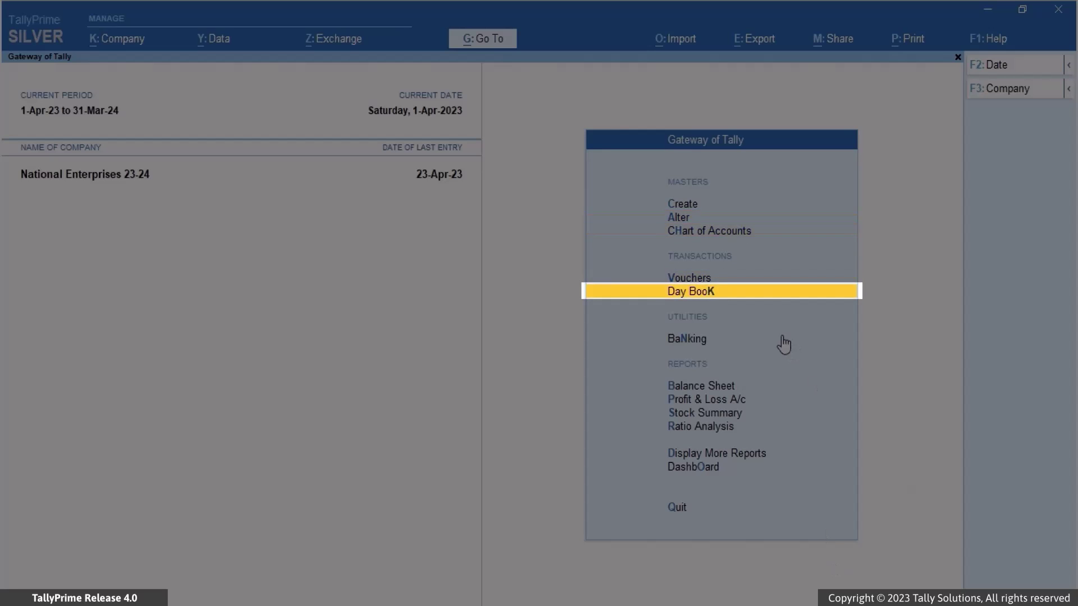
click(774, 292)
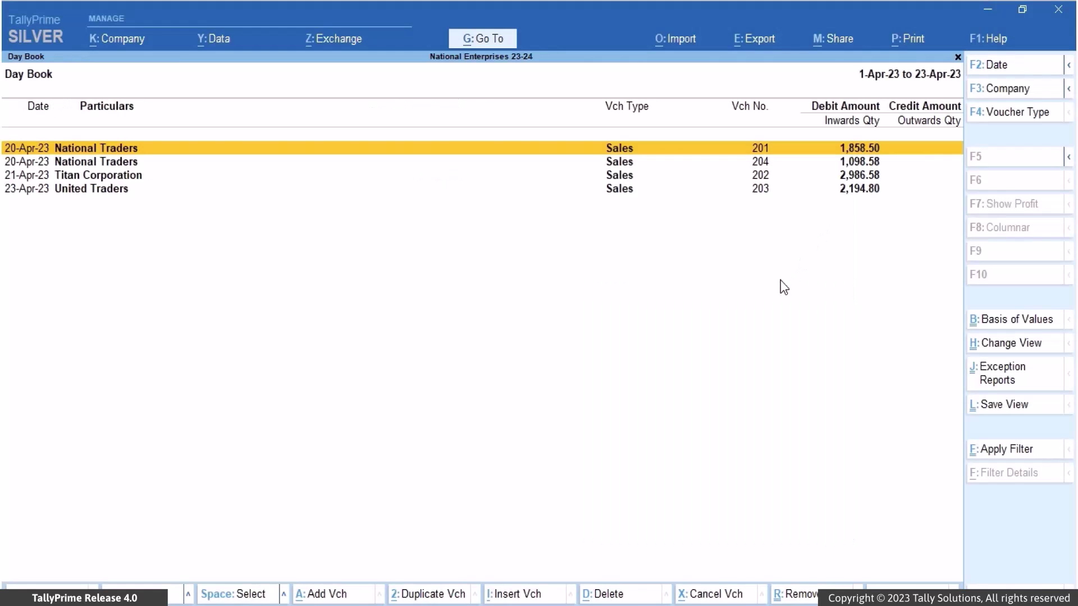